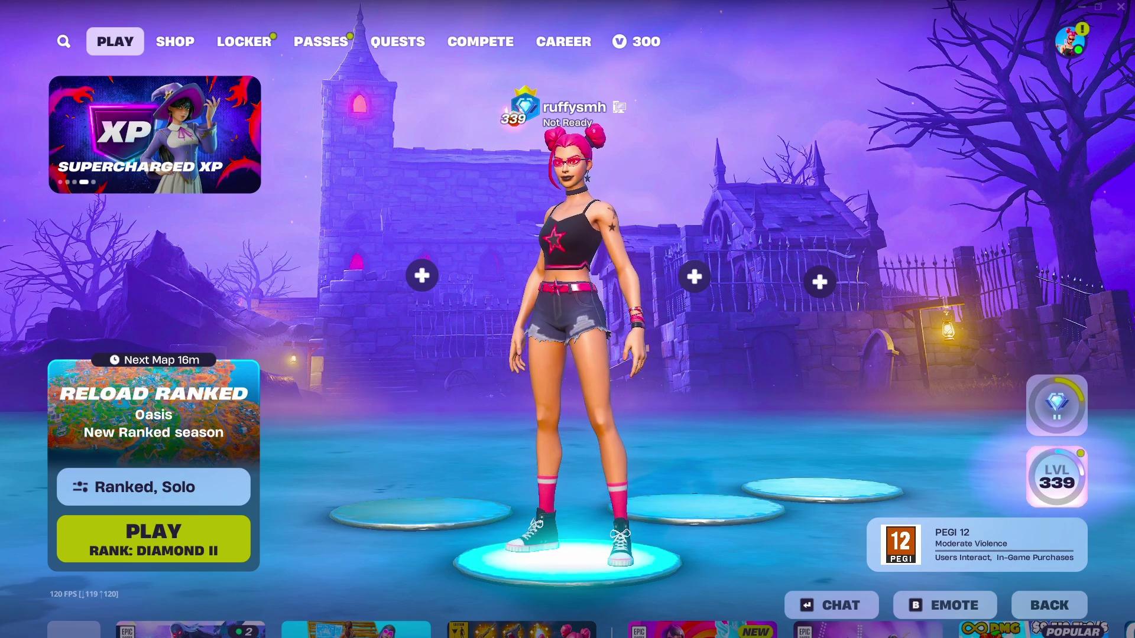
Exit Fortnite and confirm quitting the game.
key(alt+Tab)
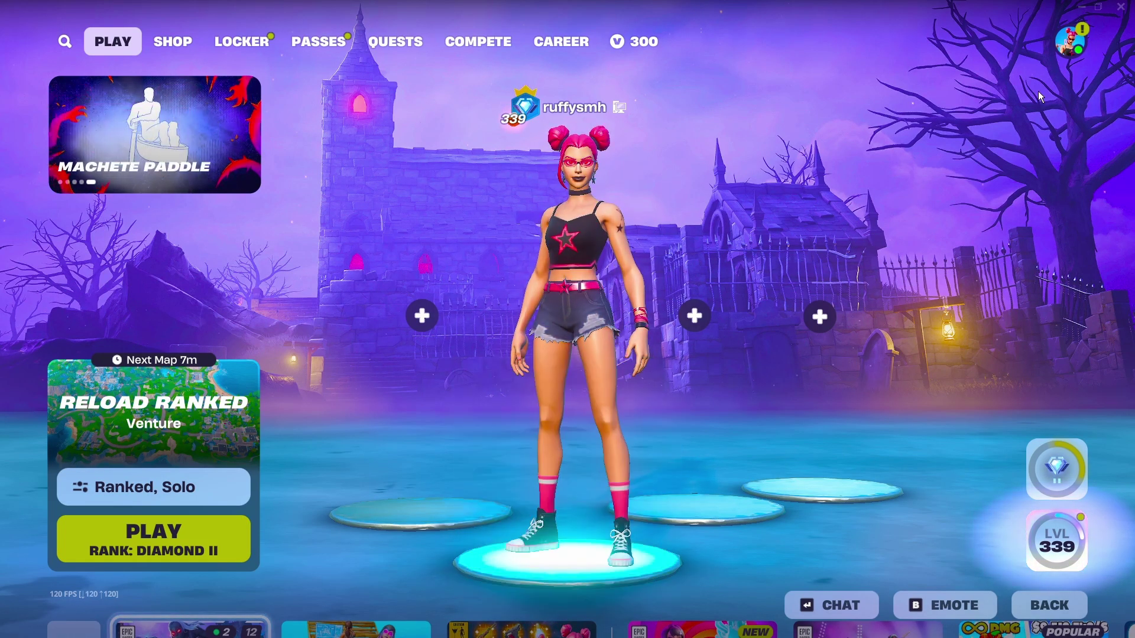
key(alt+F4)
click(445, 451)
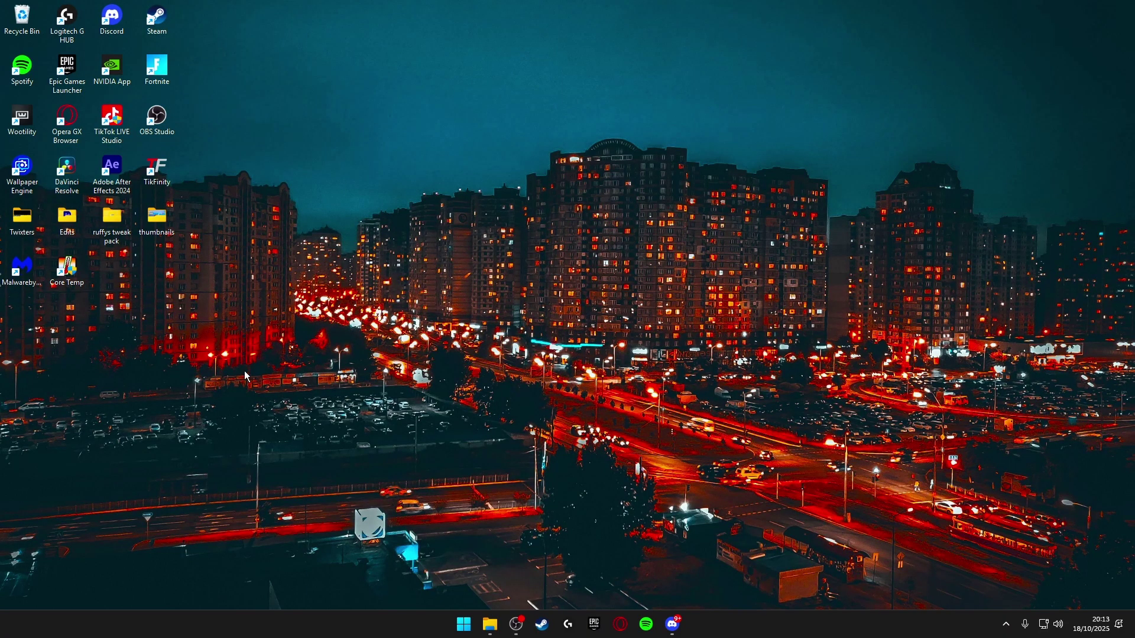
Launch NVIDIA Control Panel from the Windows search using 'nv'.
key(super)
text(nv)
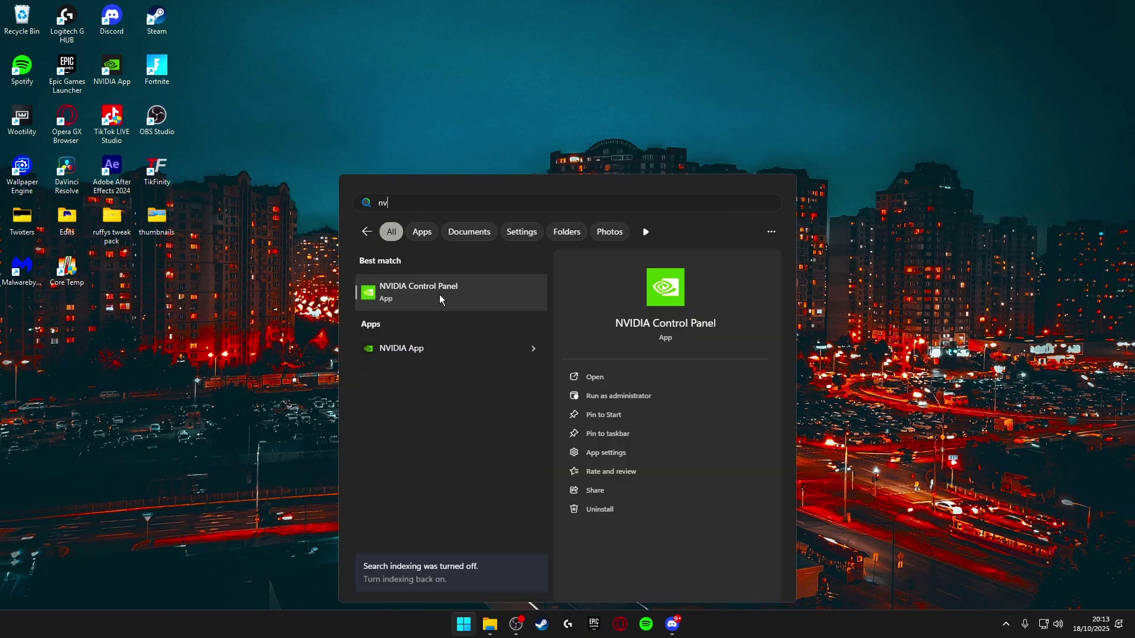
click(441, 296)
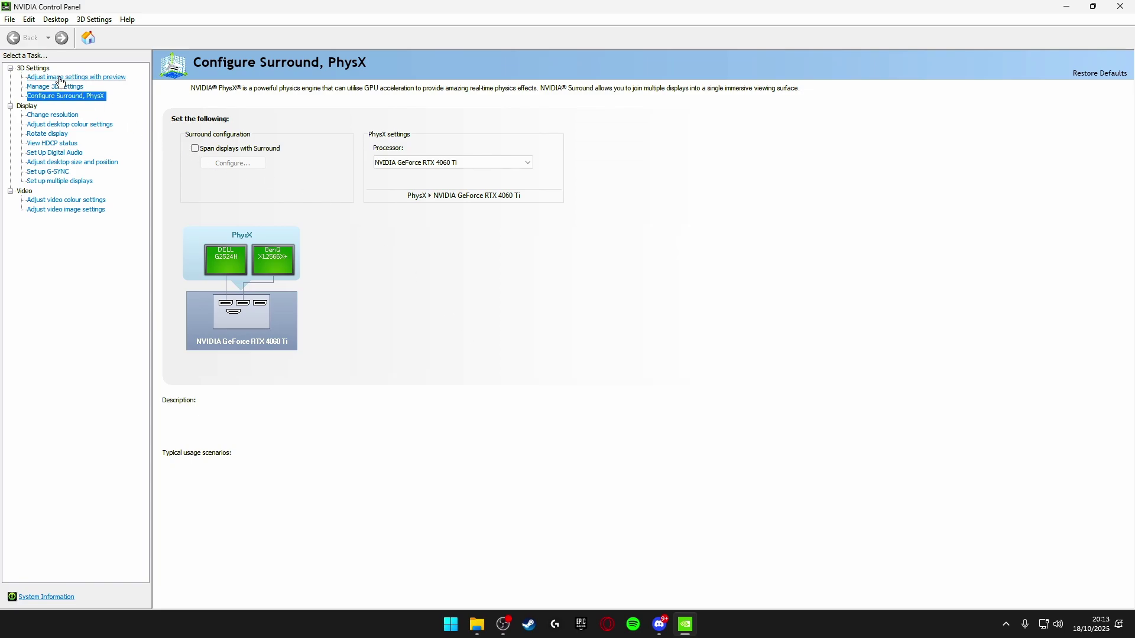
On Adjust image settings with preview, select 'Use the advanced 3D image settings' and apply.
click(60, 78)
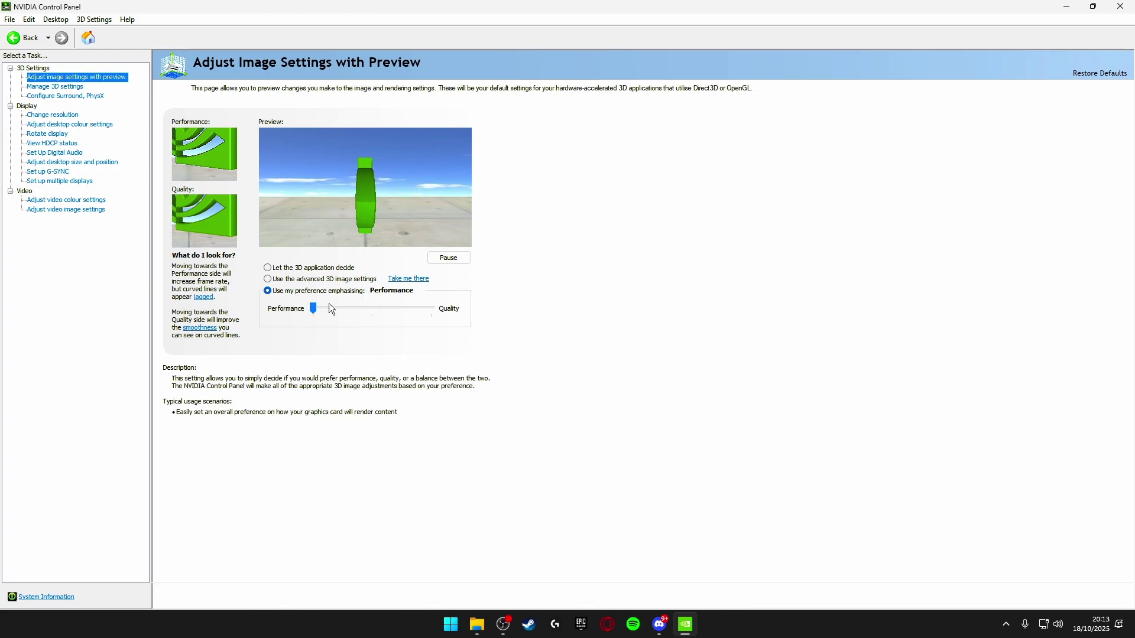
click(290, 291)
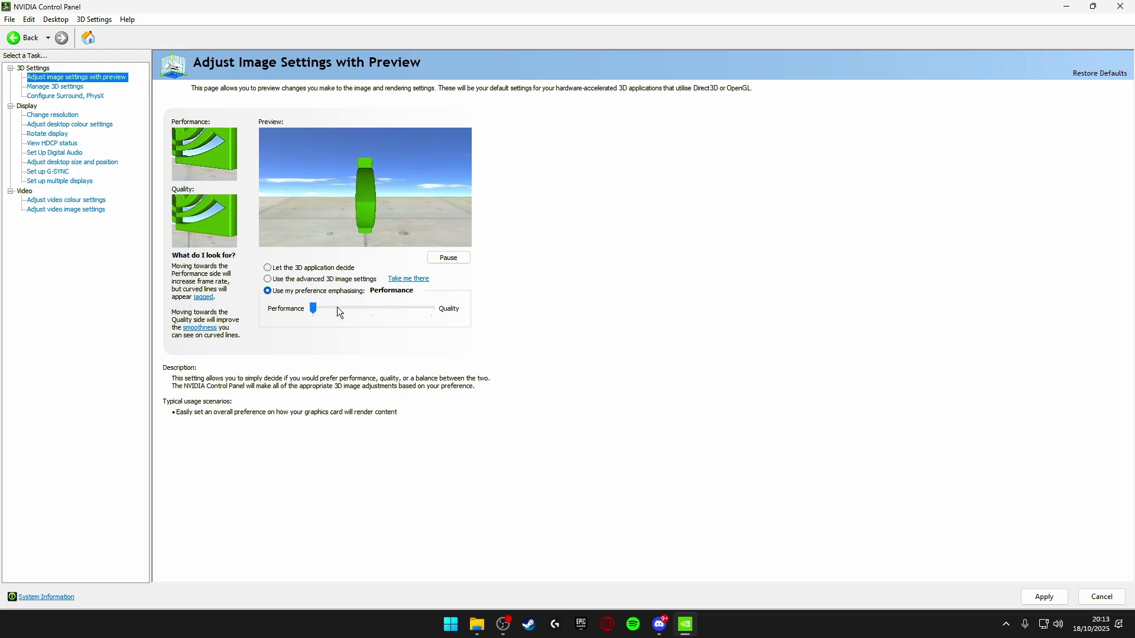
click(289, 283)
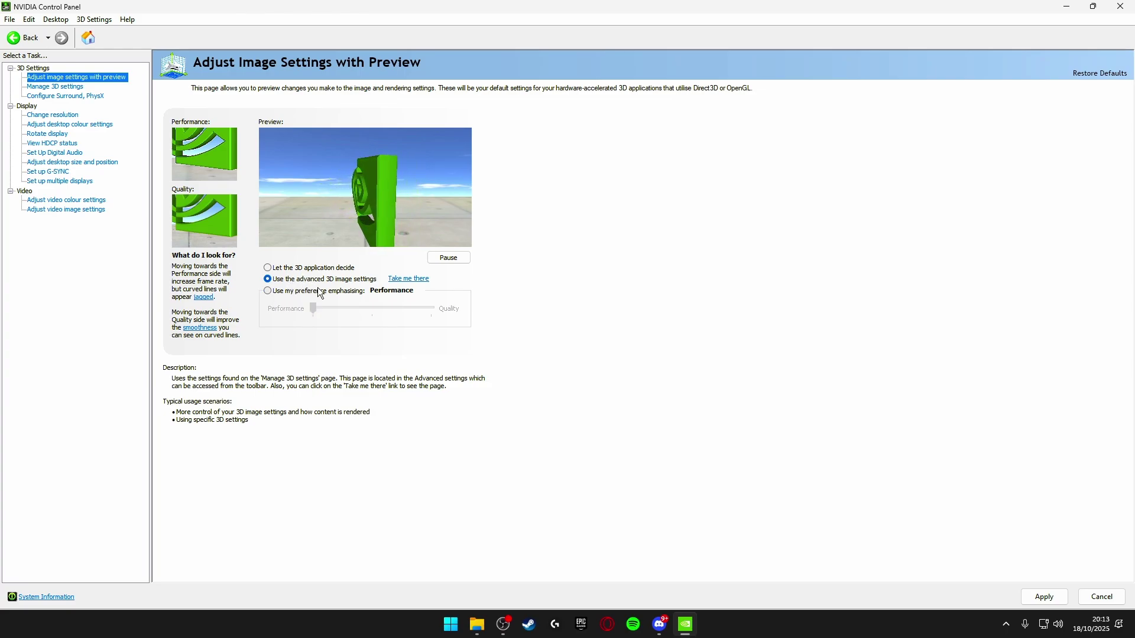
click(1059, 601)
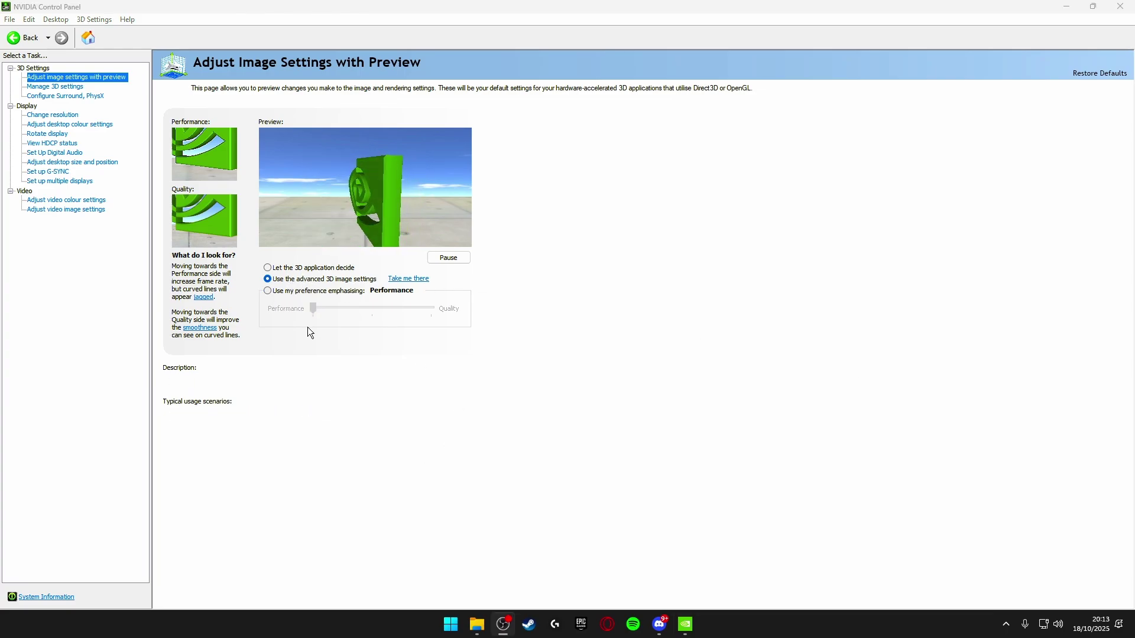
Open Manage 3D settings and review Image Scaling, Ambient Occlusion, Anisotropic filtering and FXAA.
click(53, 87)
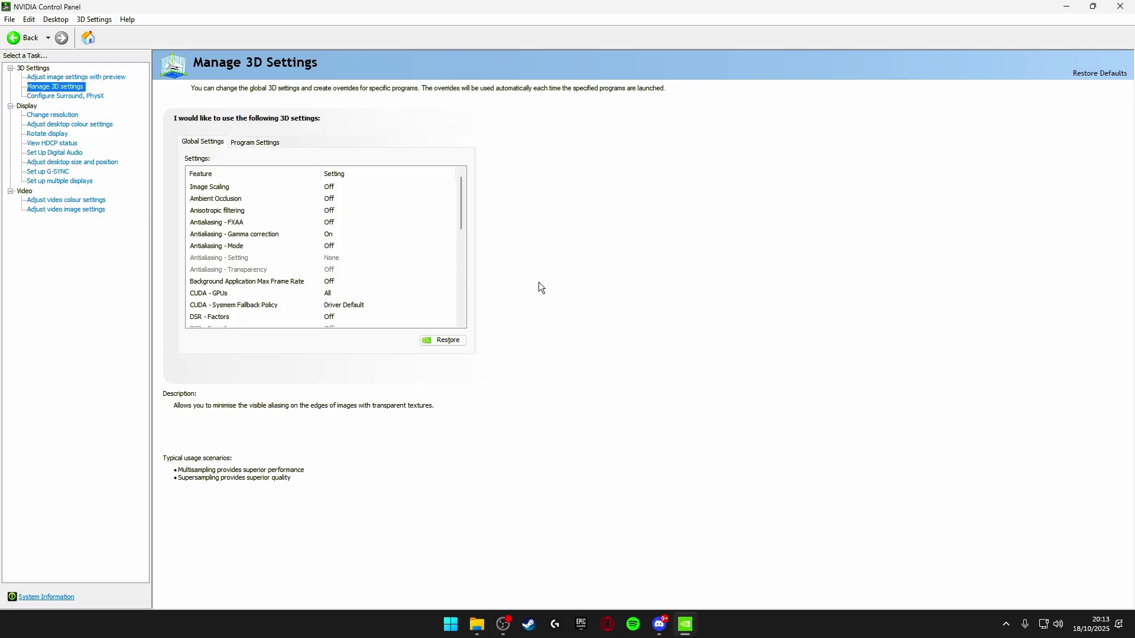
mouse_move(463, 195)
mouse_down()
mouse_move(460, 297)
mouse_move(459, 176)
mouse_up()
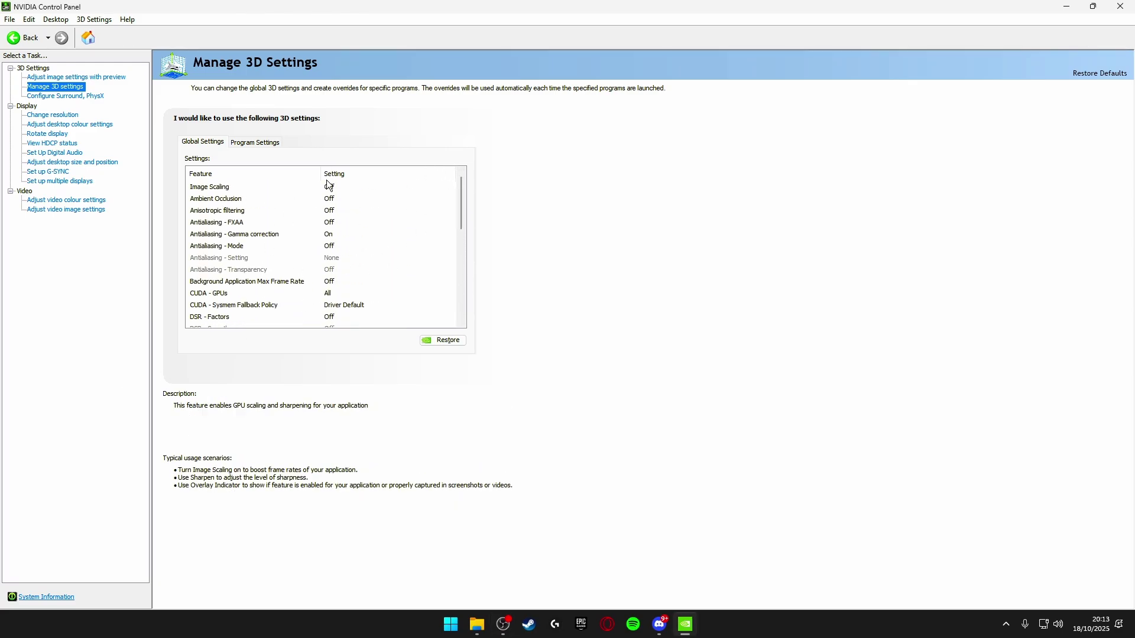
click(214, 188)
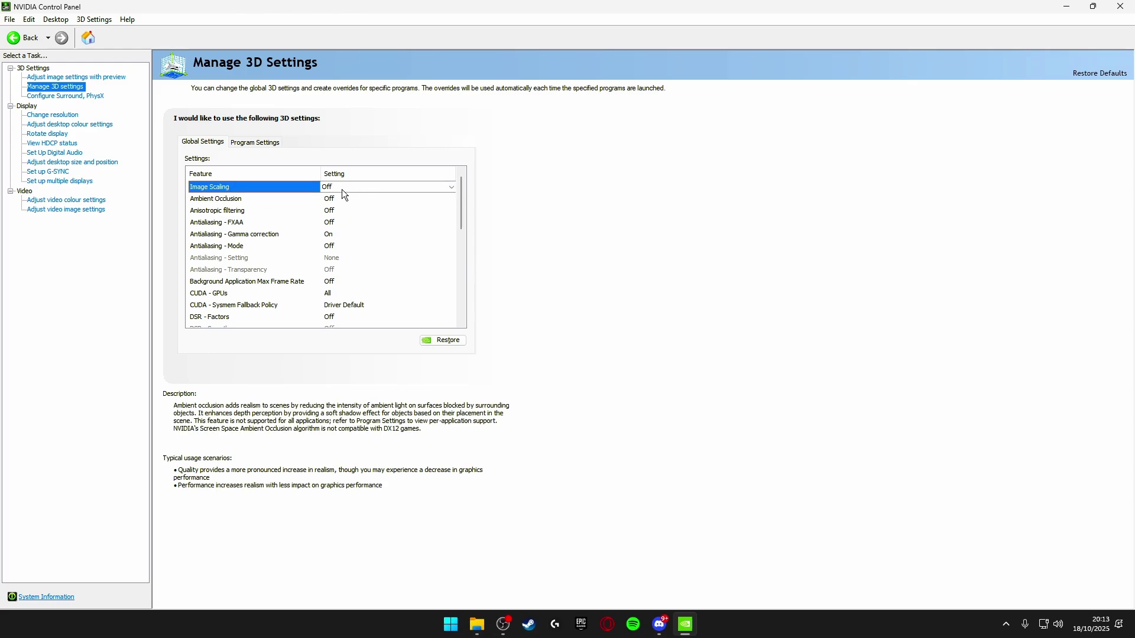
click(233, 201)
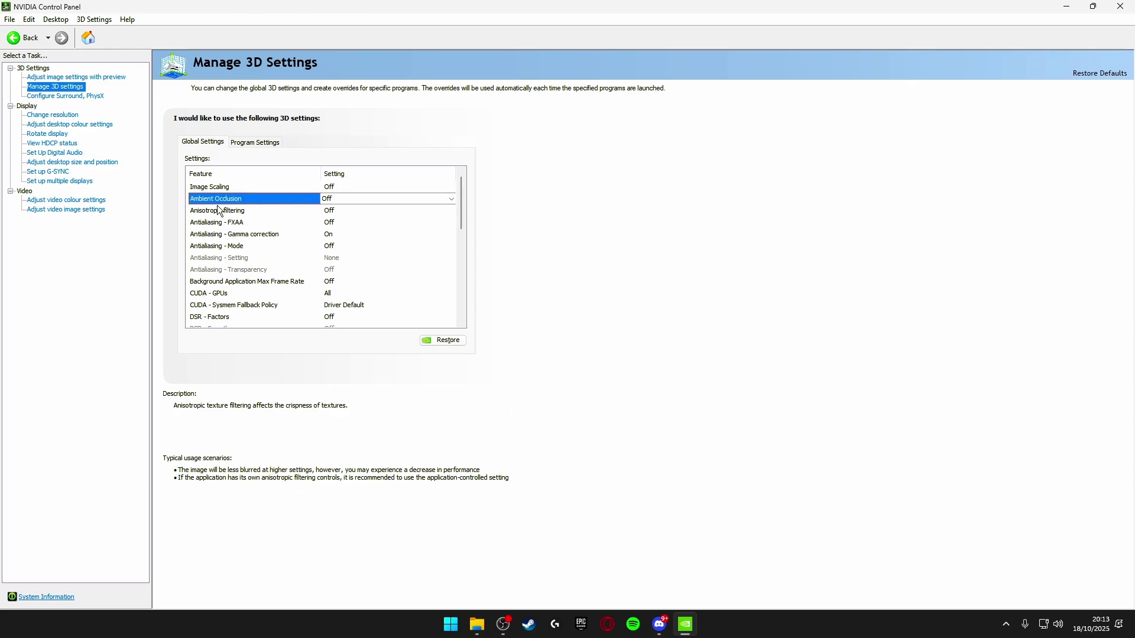
click(337, 211)
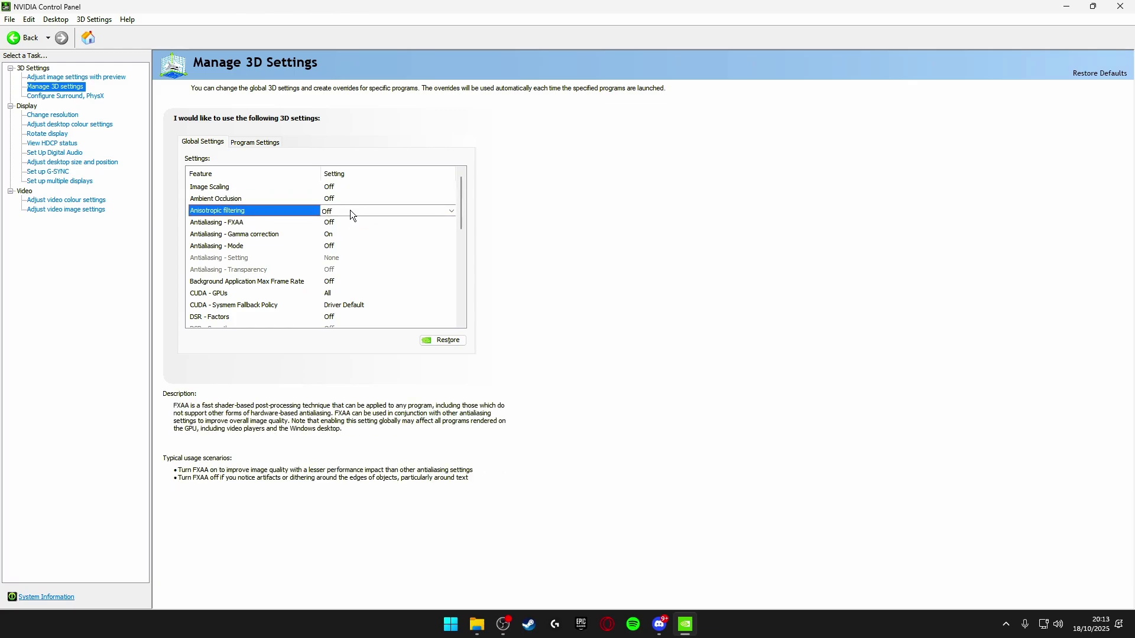
click(245, 223)
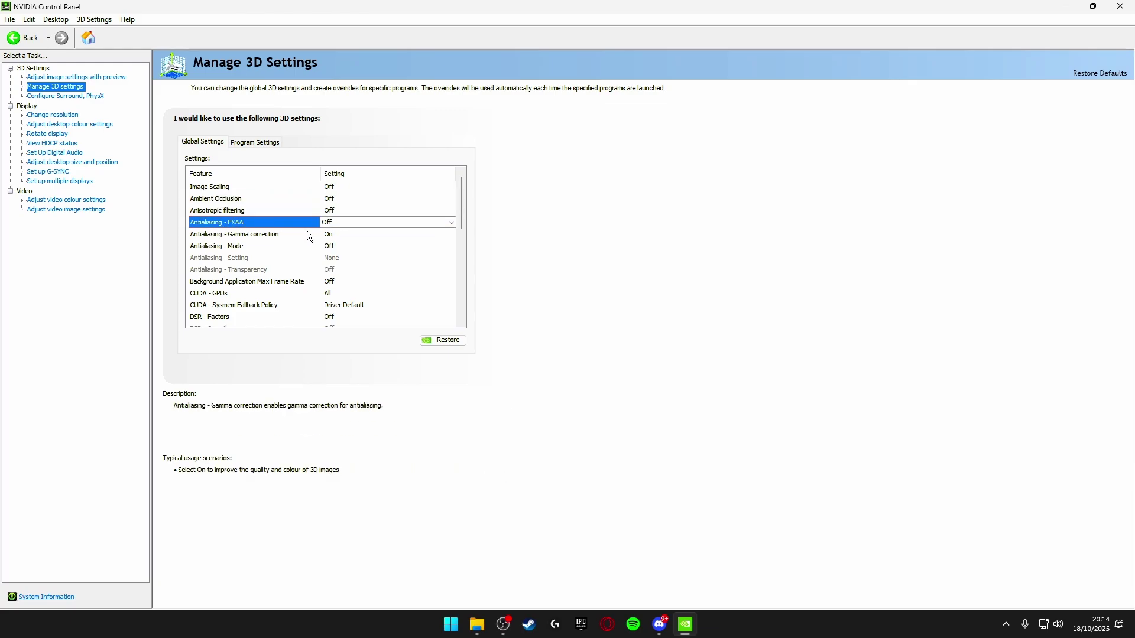
Set Antialiasing - Gamma correction to Off.
click(251, 237)
click(356, 238)
click(354, 252)
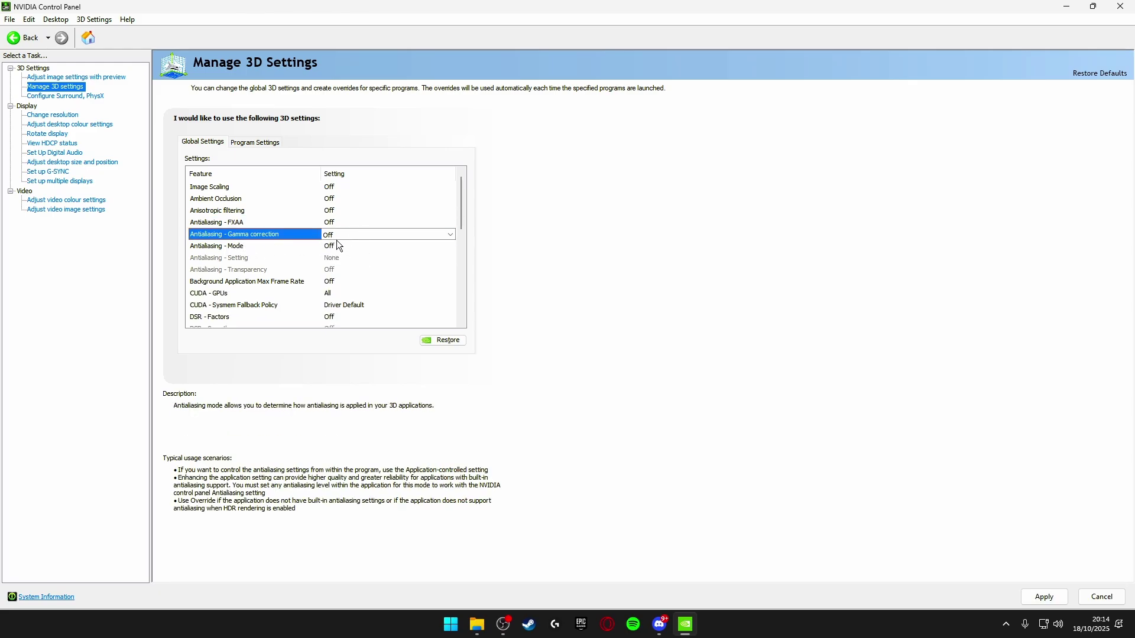
click(296, 259)
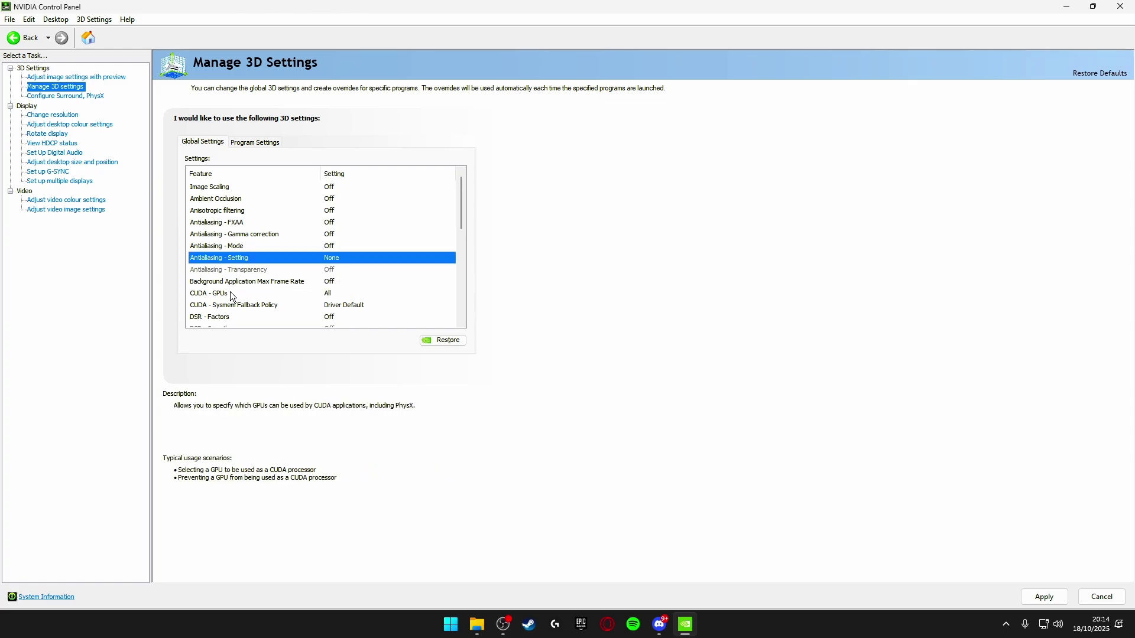
Review the CUDA - GPUs list, keeping the RTX 4060 Ti selected.
click(343, 294)
click(347, 295)
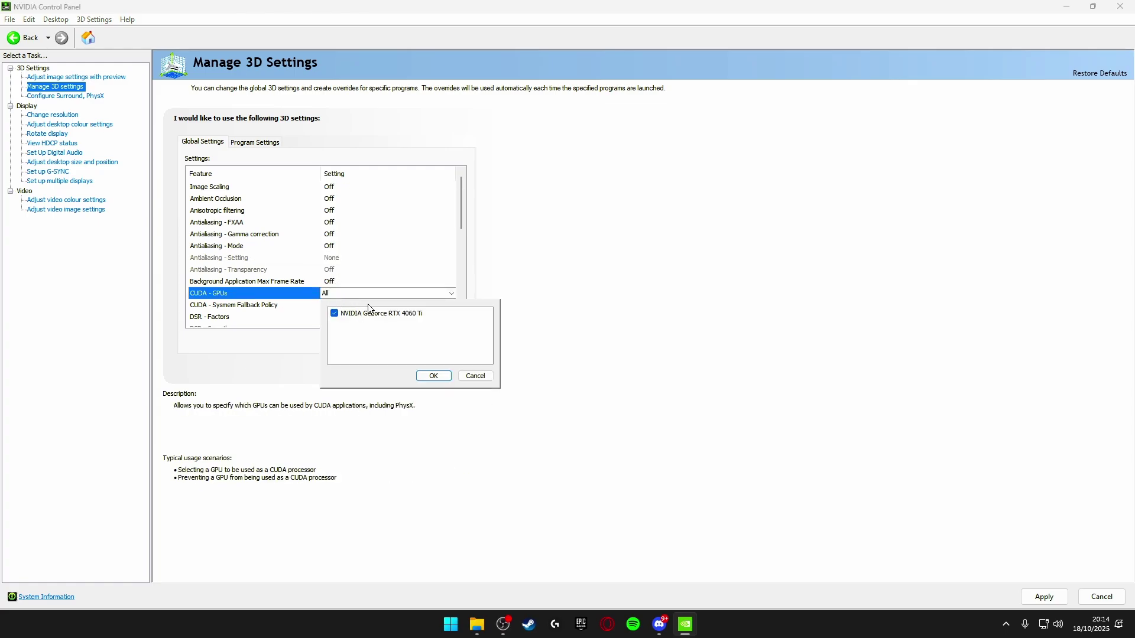
click(444, 377)
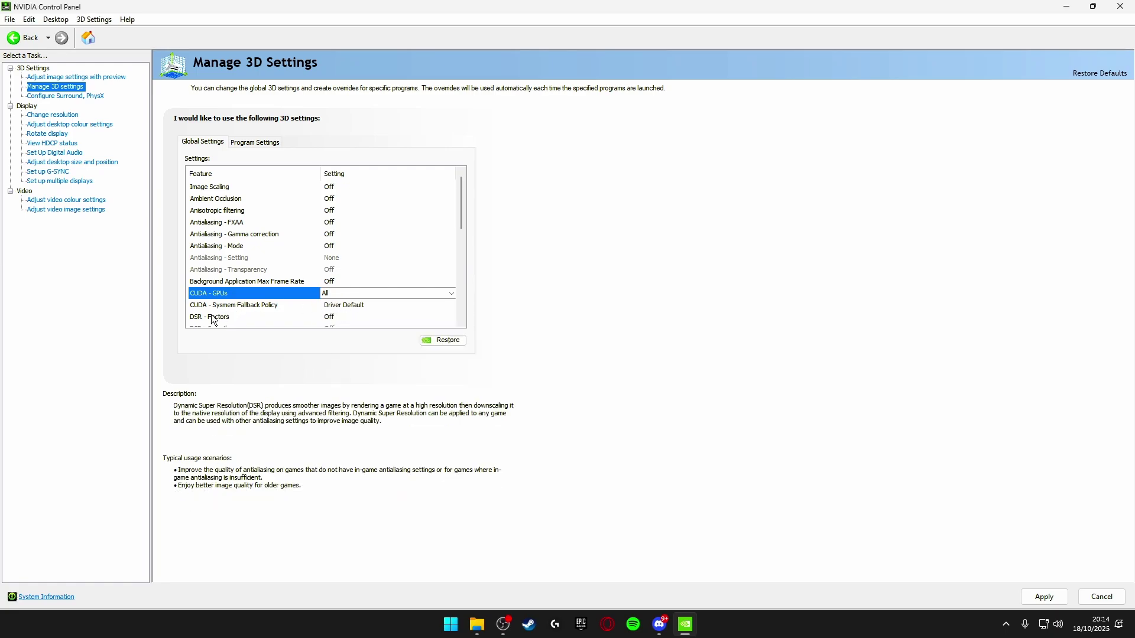
Set Low Latency Mode to On.
scroll(440, 229, down, 3)
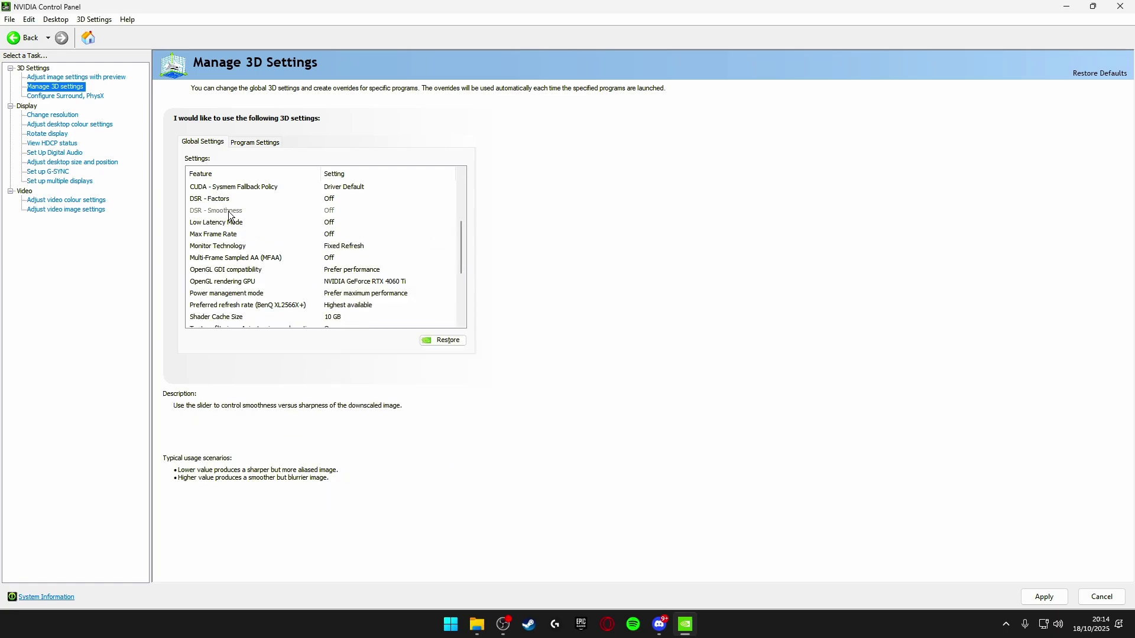
click(234, 213)
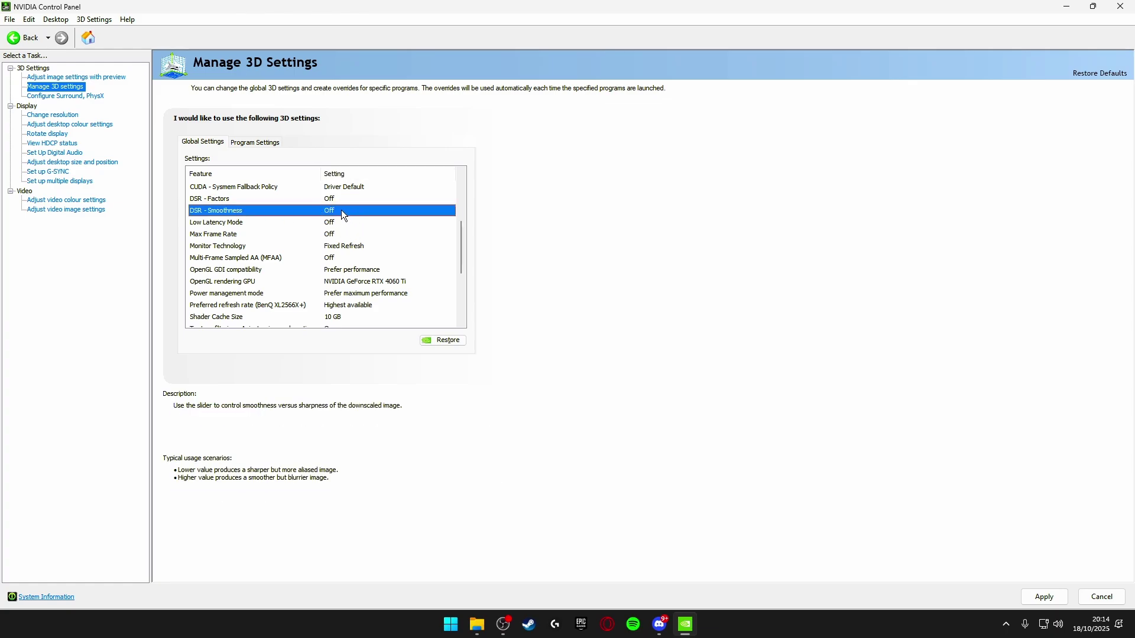
click(223, 224)
click(333, 227)
click(342, 244)
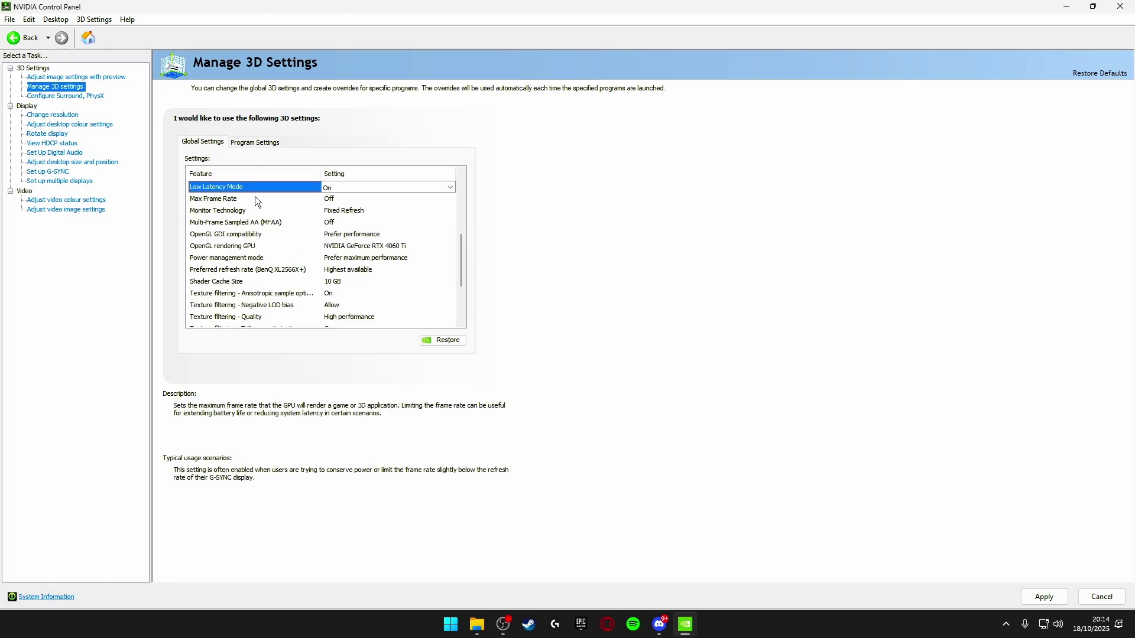
Review Monitor Technology, MFAA and OpenGL GDI compatibility; keep OpenGL rendering GPU on RTX 4060 Ti.
click(233, 212)
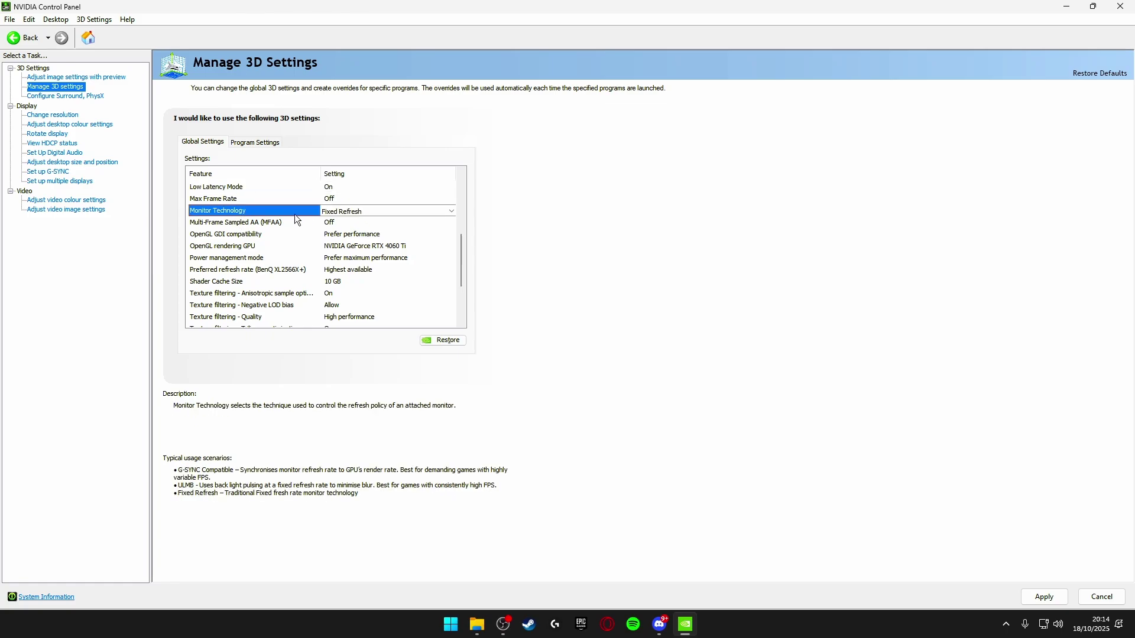
click(230, 224)
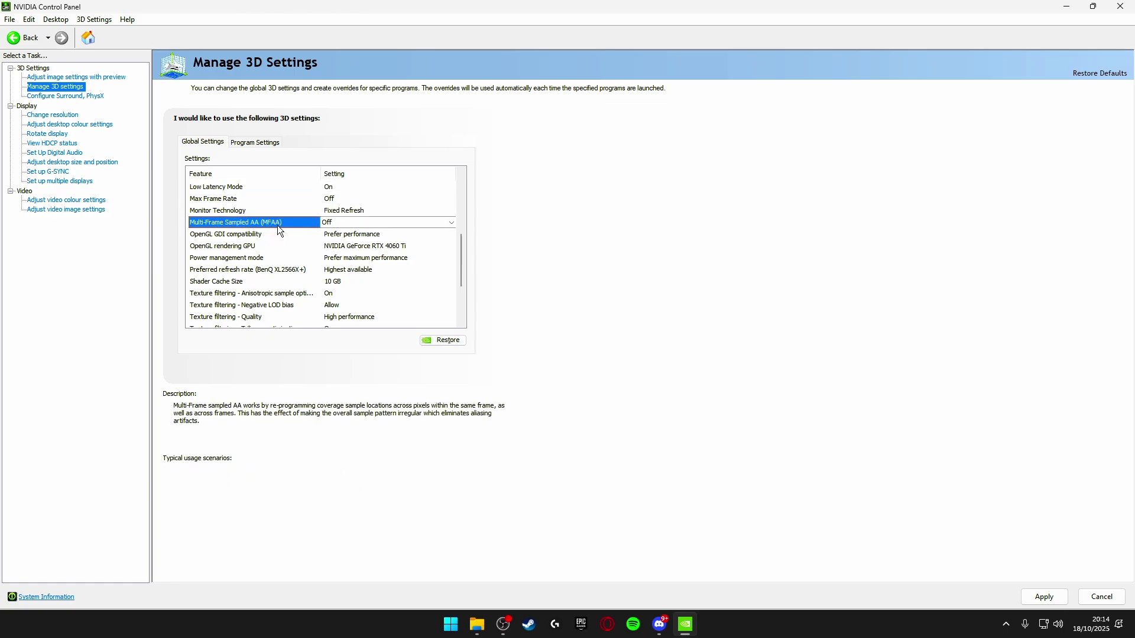
click(233, 234)
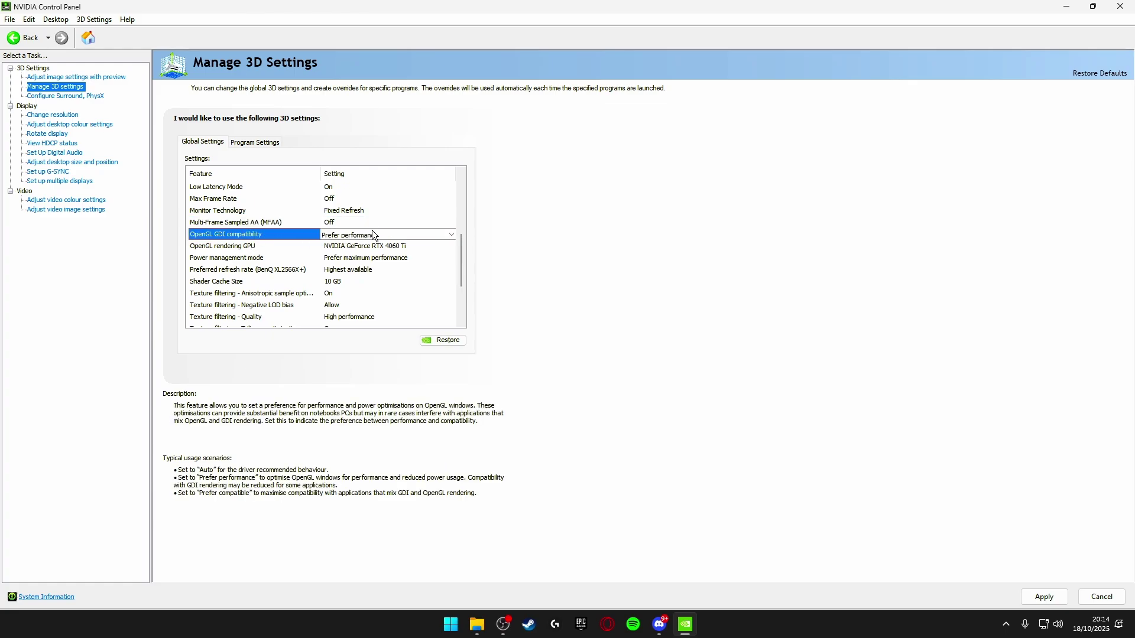
click(217, 248)
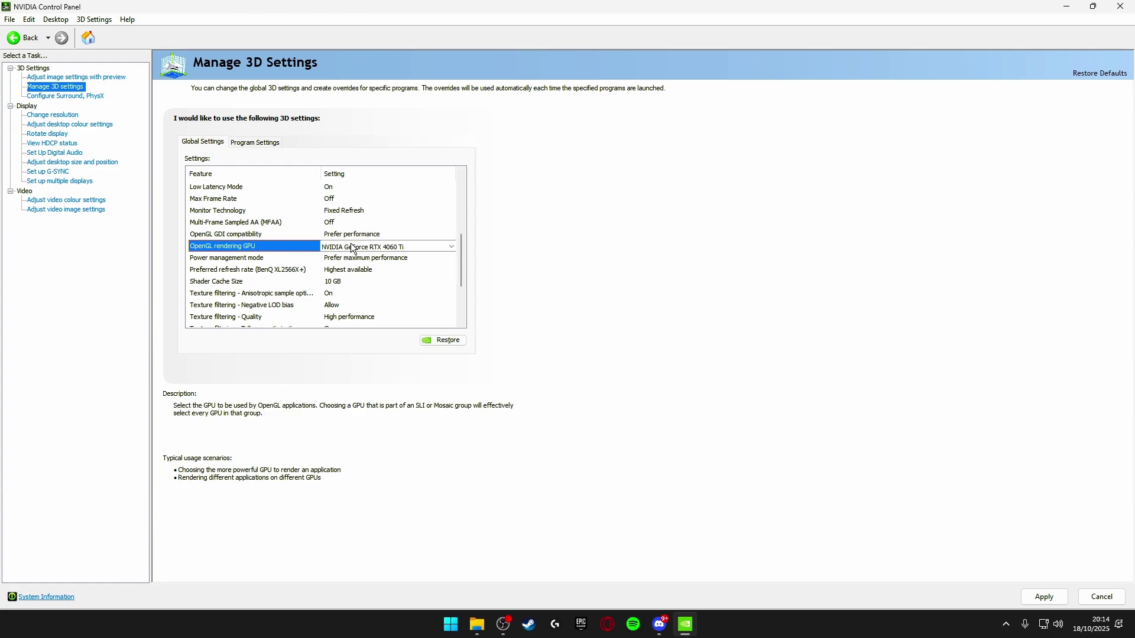
click(369, 248)
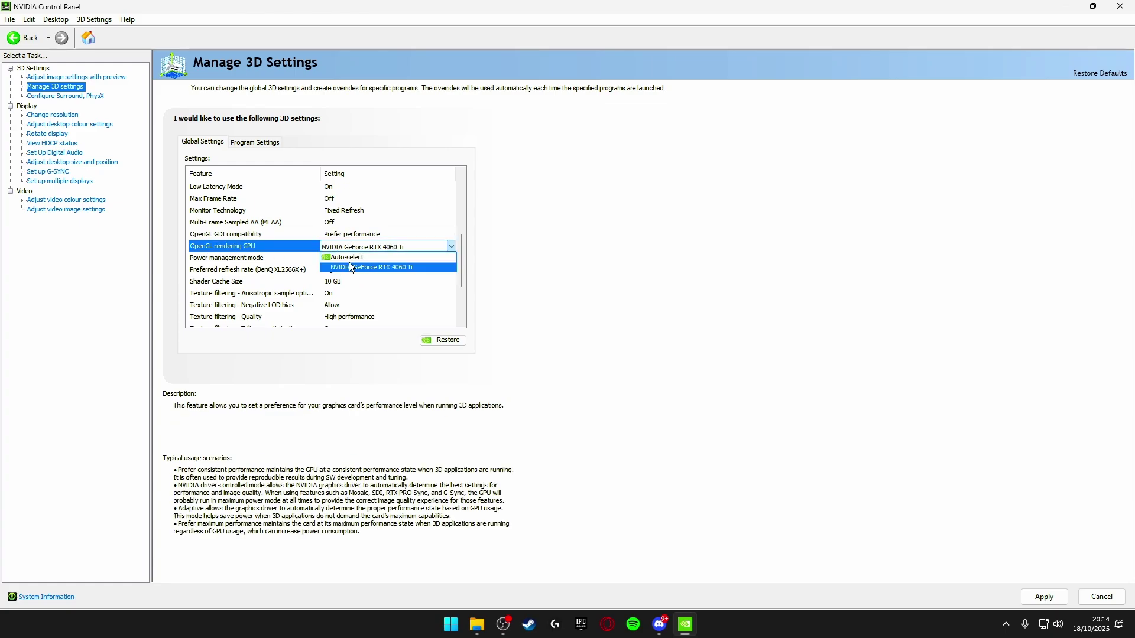
click(357, 267)
Check Power management mode and keep Shader Cache Size at 10 GB.
click(260, 259)
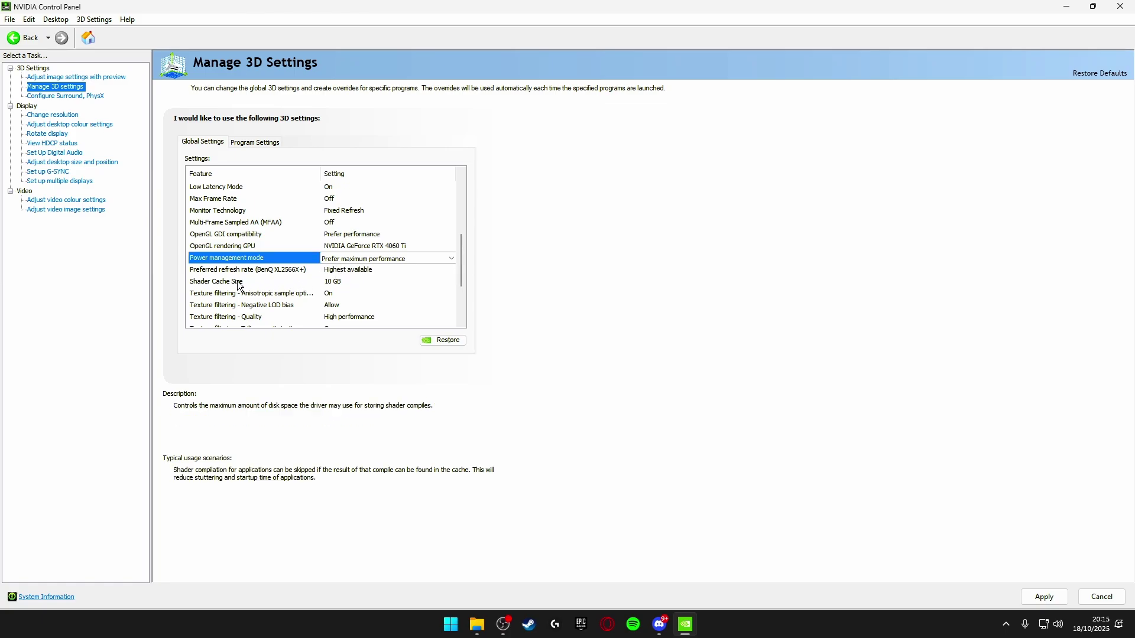
click(347, 283)
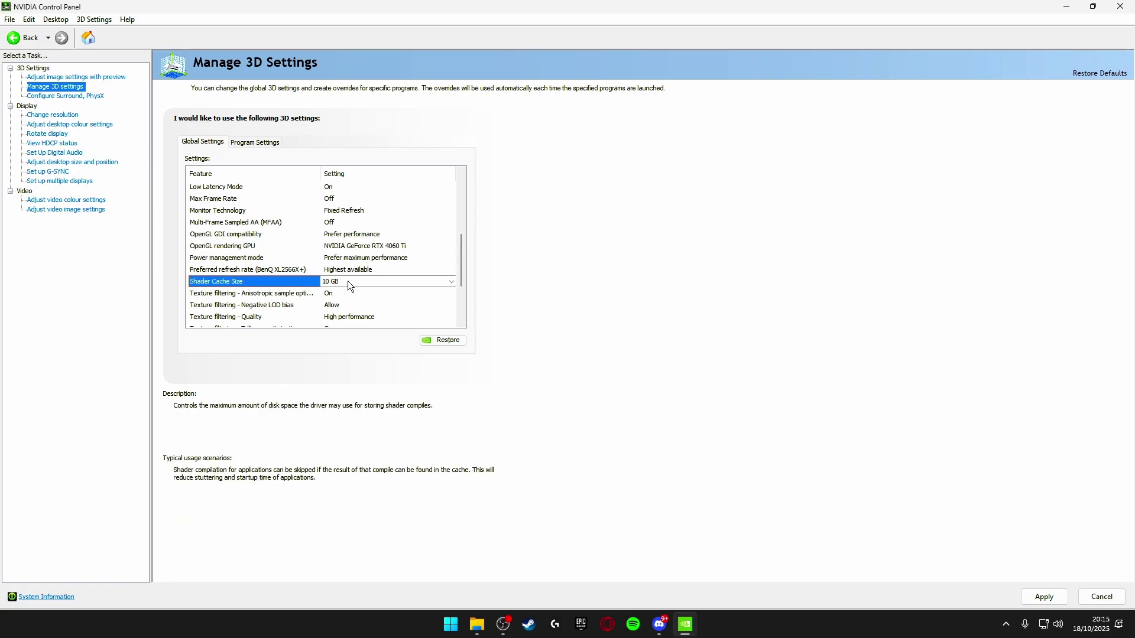
click(349, 282)
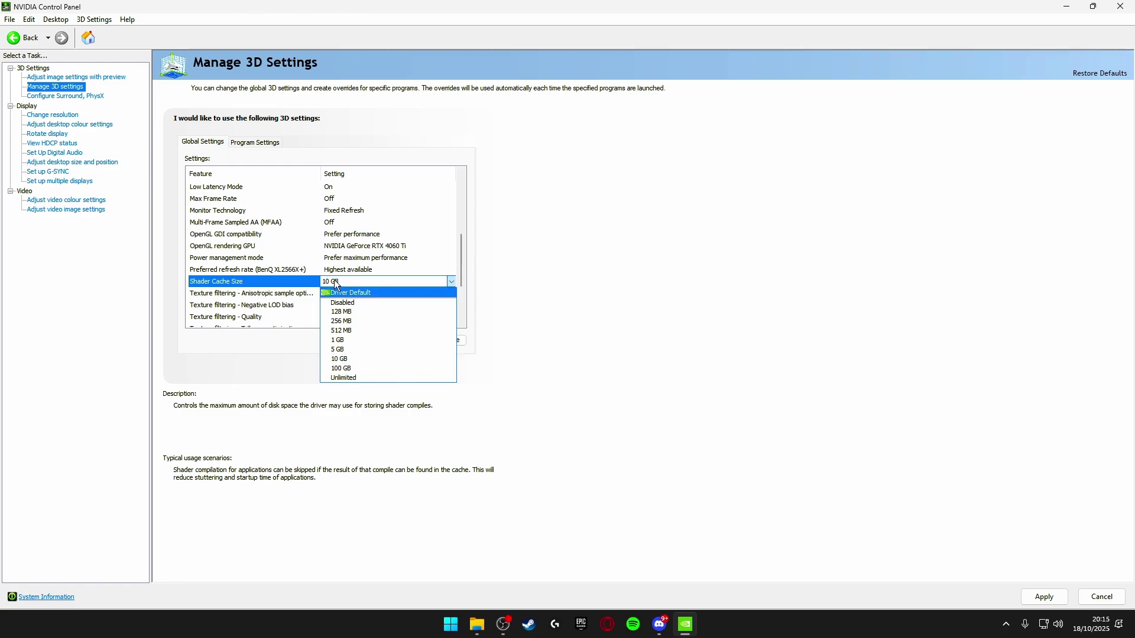
click(347, 359)
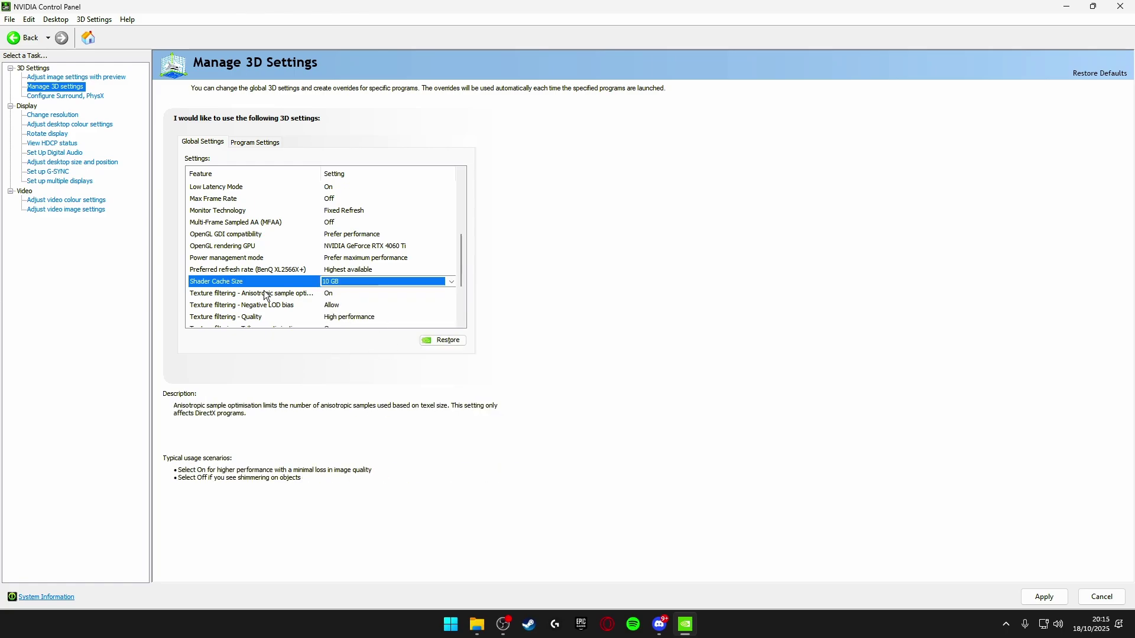
Turn anisotropic sample optimisation Off and change the Texture filtering - Negative LOD bias option.
click(277, 295)
click(352, 294)
click(354, 307)
scroll(259, 264, down, 2)
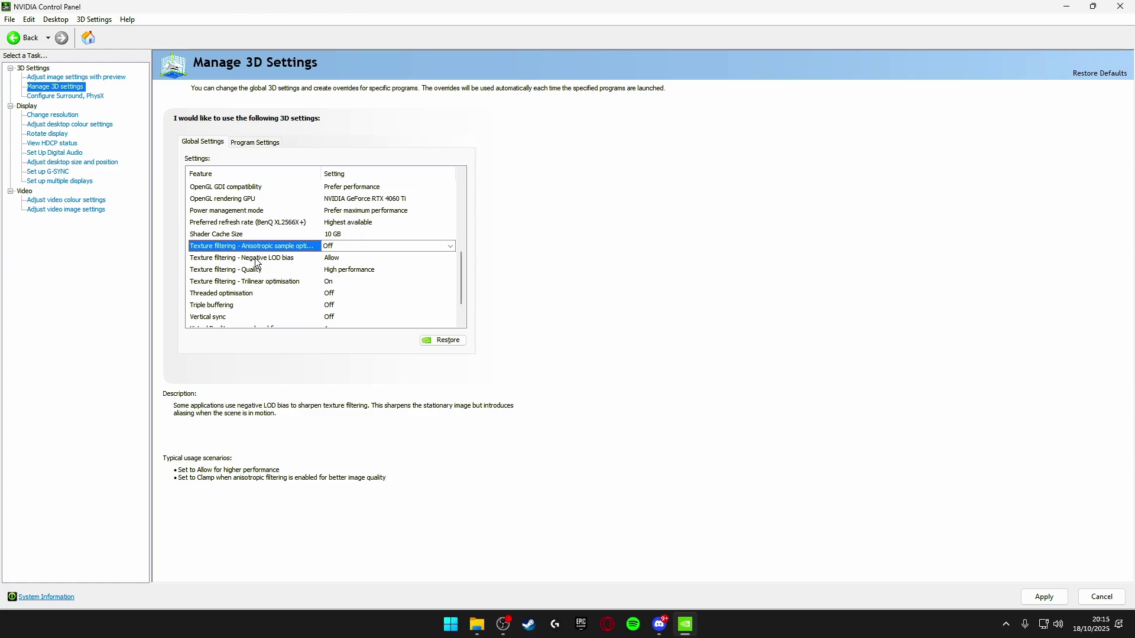
click(333, 263)
click(340, 261)
click(341, 277)
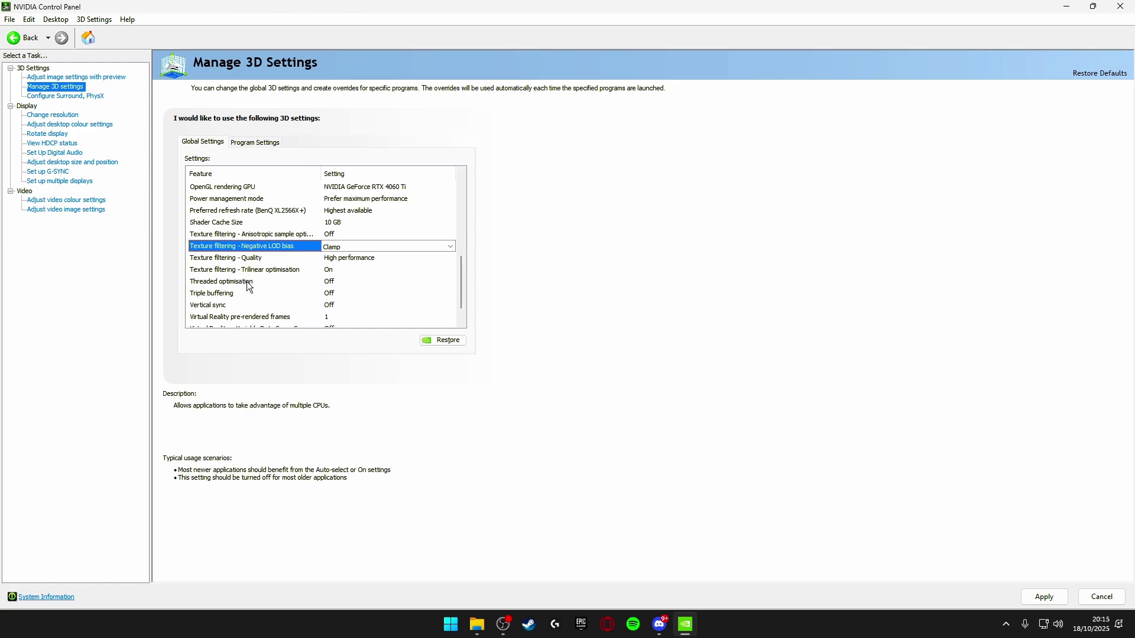
Confirm Triple buffering and Vertical sync are Off; keep VR pre-rendered frames at 1.
click(221, 291)
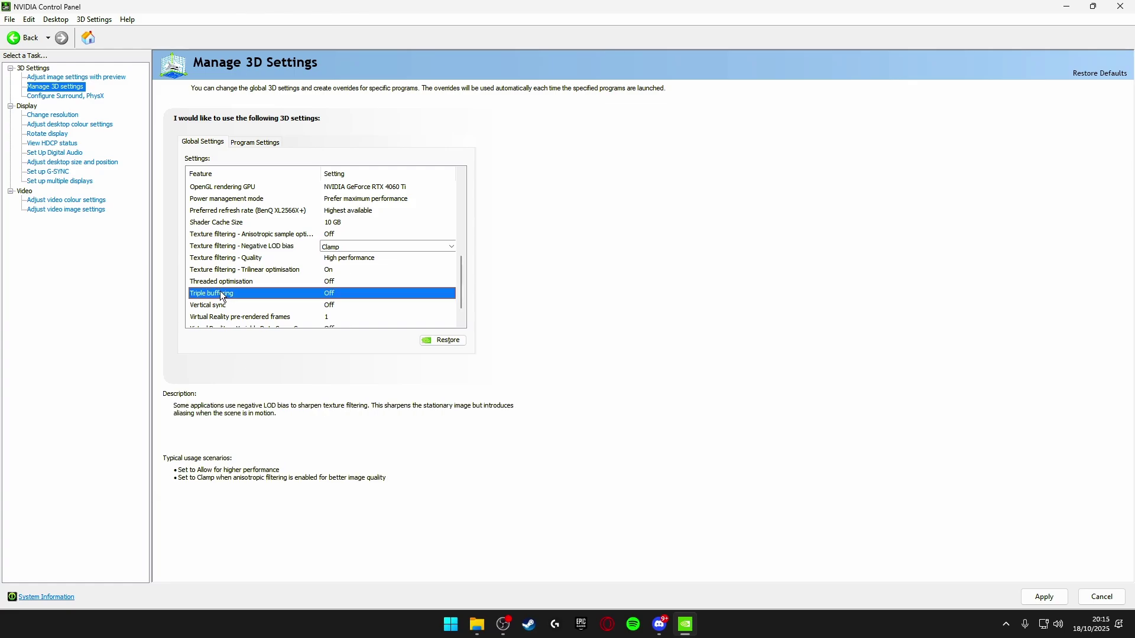
click(241, 305)
scroll(234, 295, down, 1)
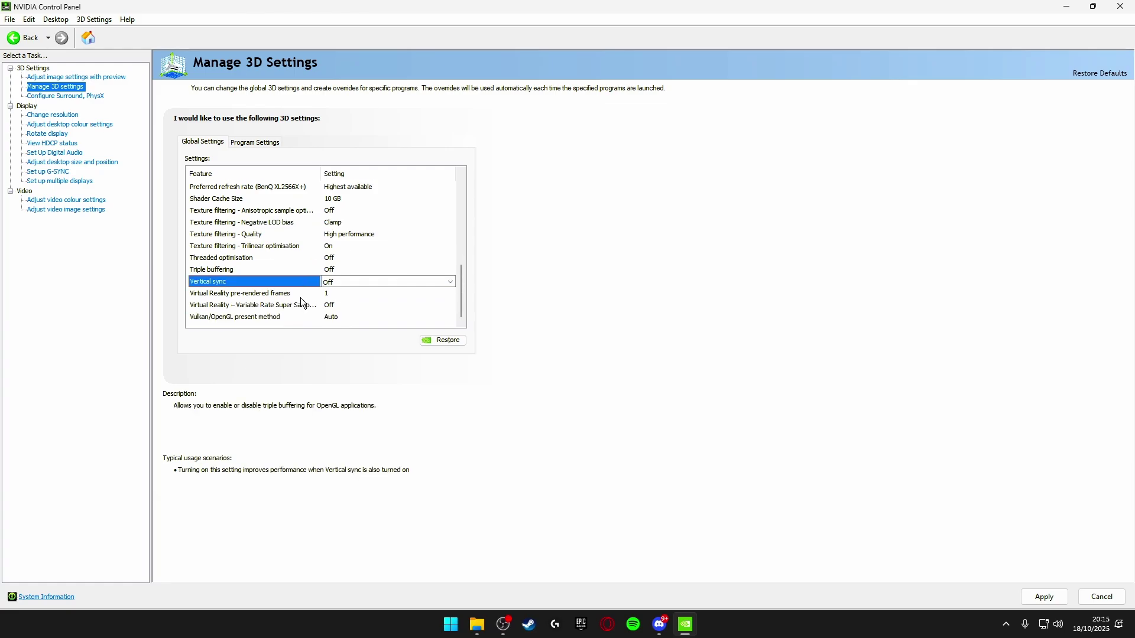
click(234, 293)
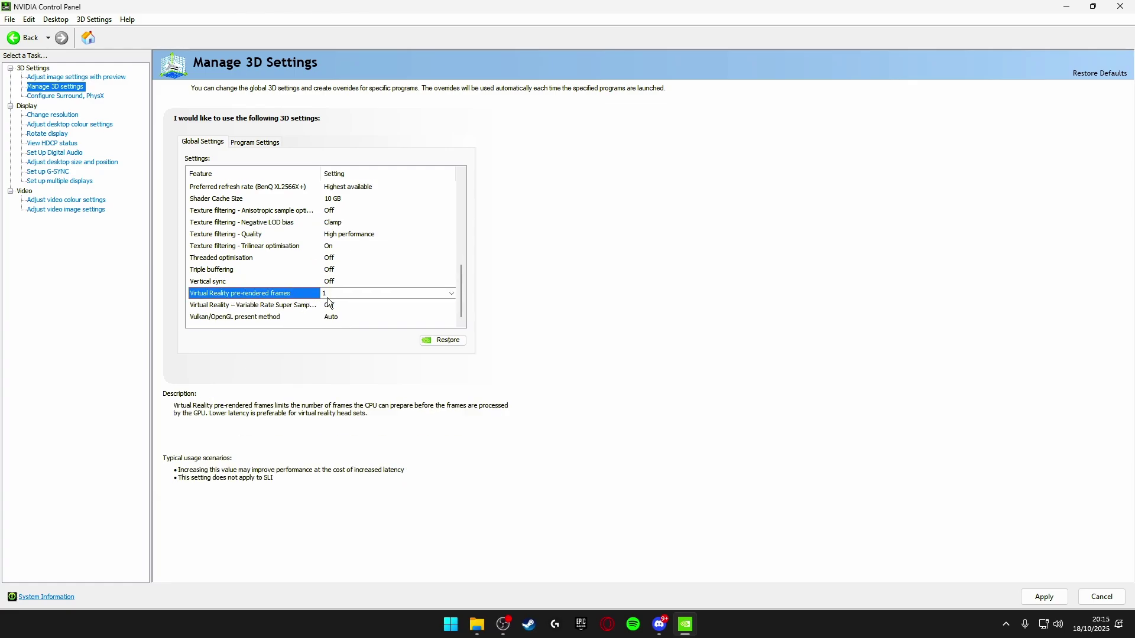
click(355, 295)
click(353, 294)
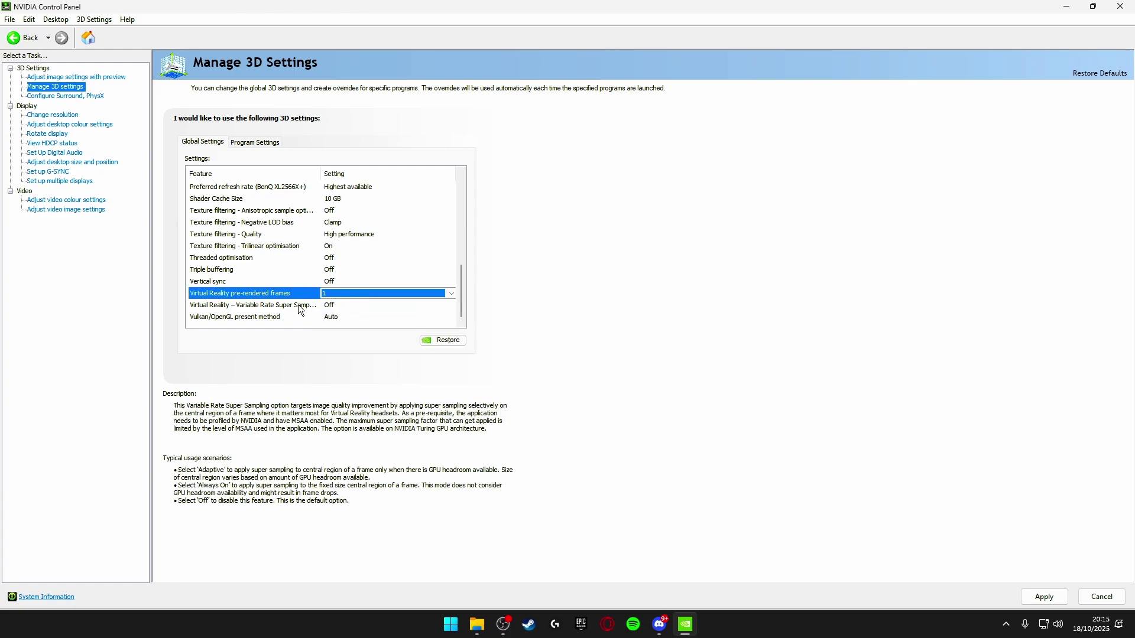
Keep Vulkan/OpenGL present method on Auto and apply the global 3D settings.
click(336, 315)
click(352, 319)
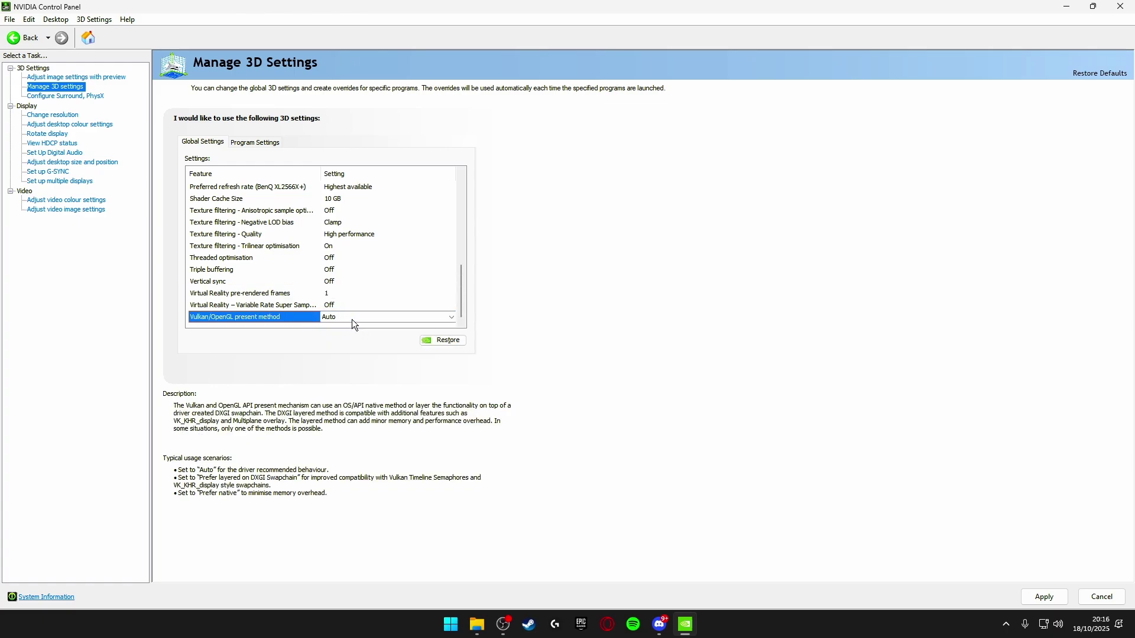
click(1052, 600)
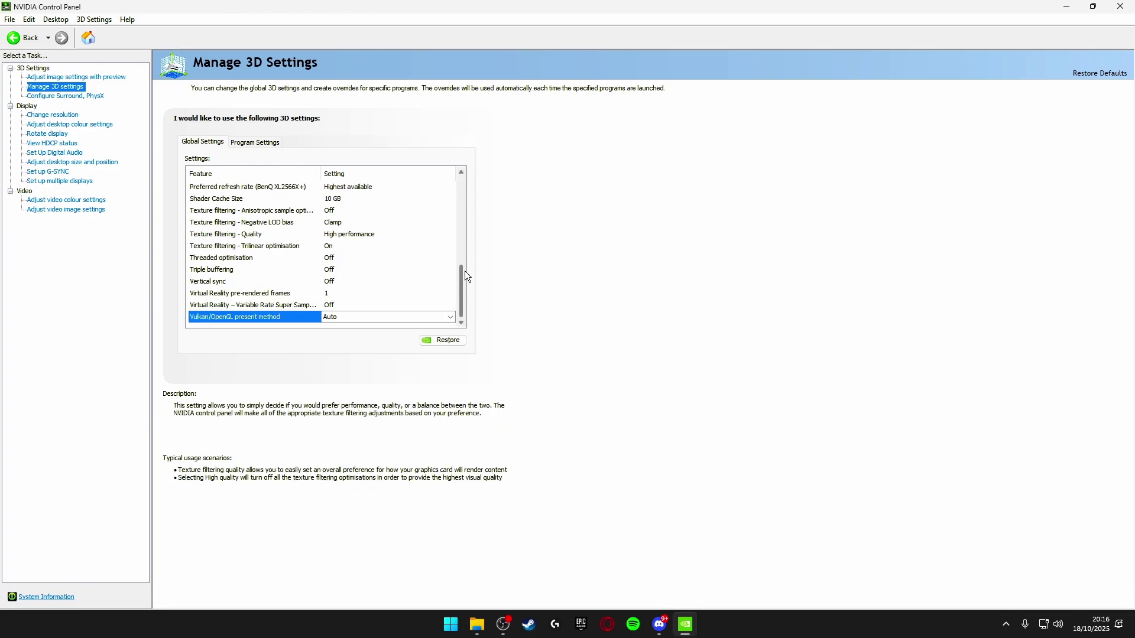
drag(458, 278, 441, 188)
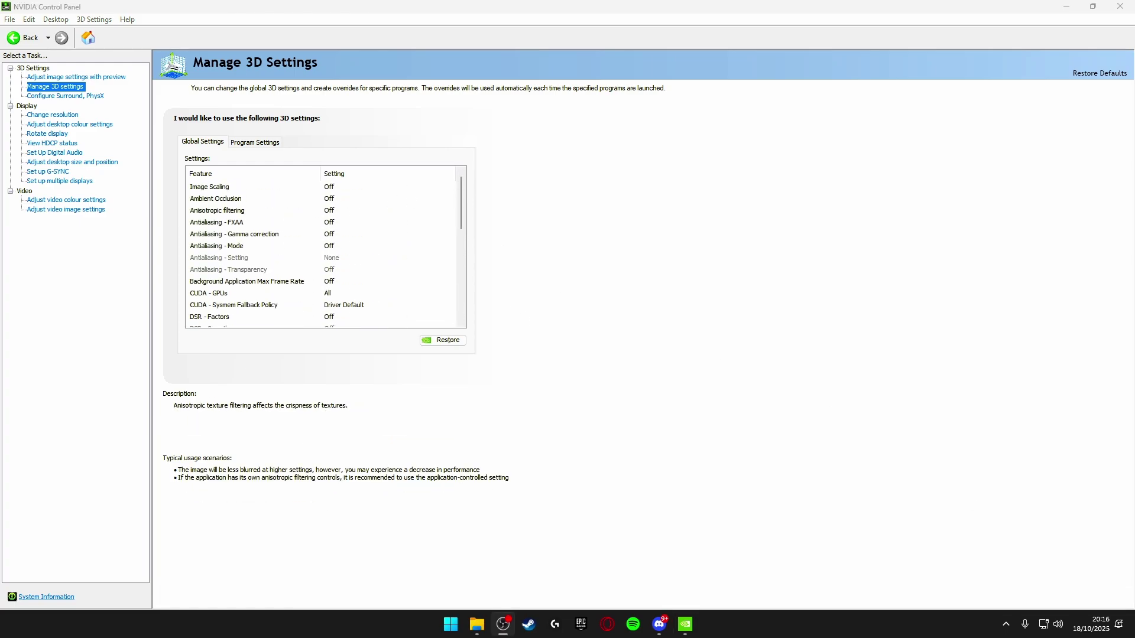
On Configure Surround, PhysX, keep the PhysX processor as NVIDIA GeForce RTX 4060 Ti.
click(60, 96)
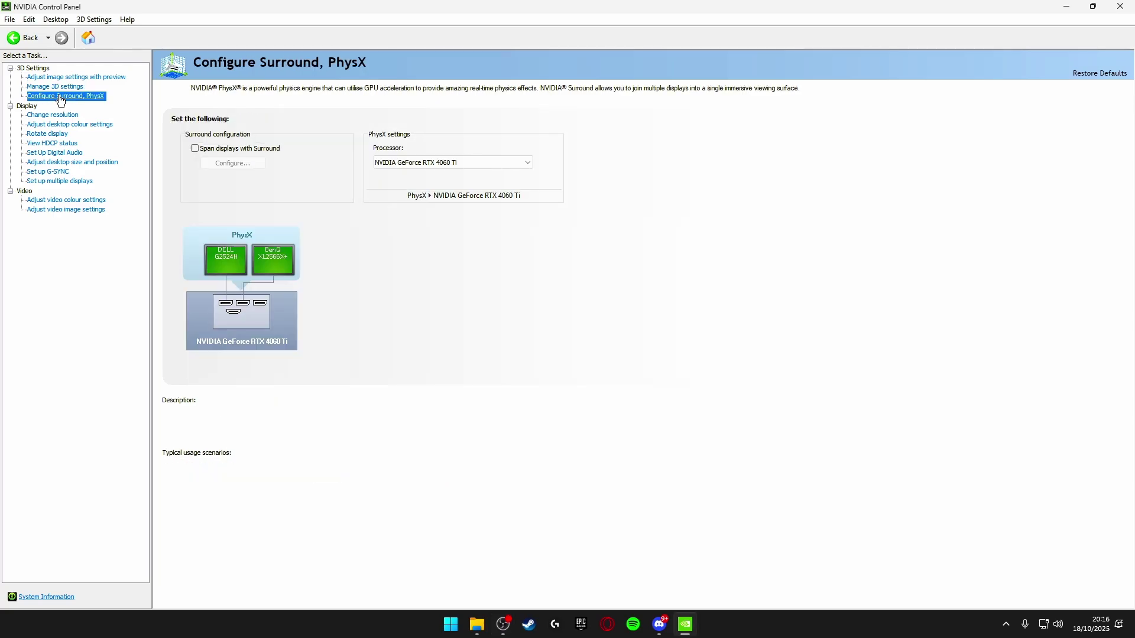
click(412, 159)
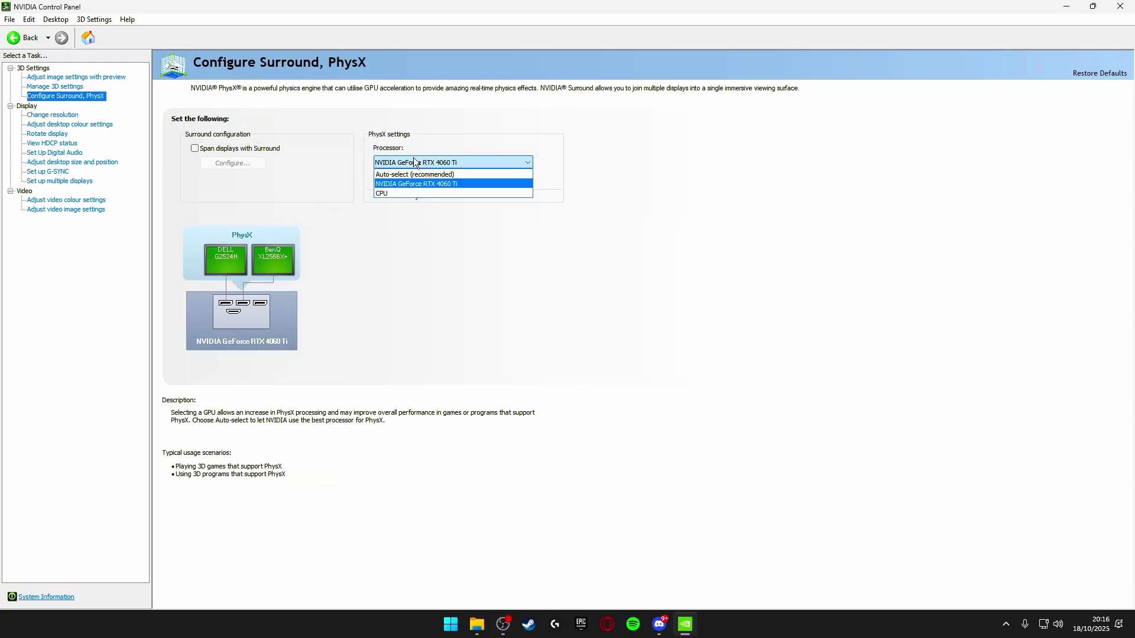
click(410, 188)
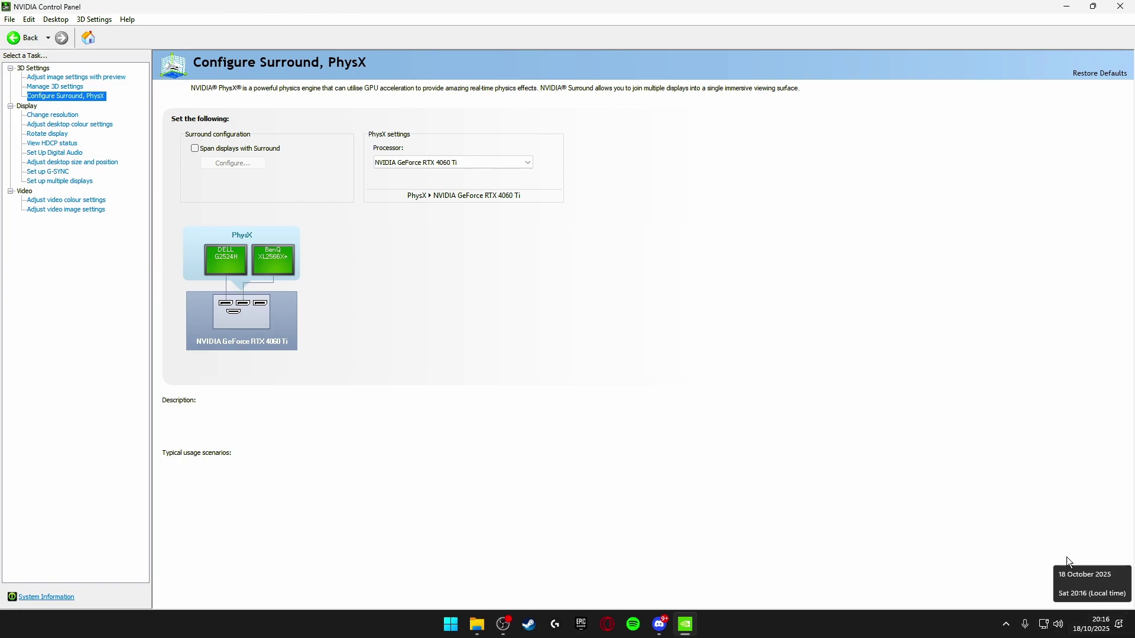
click(495, 165)
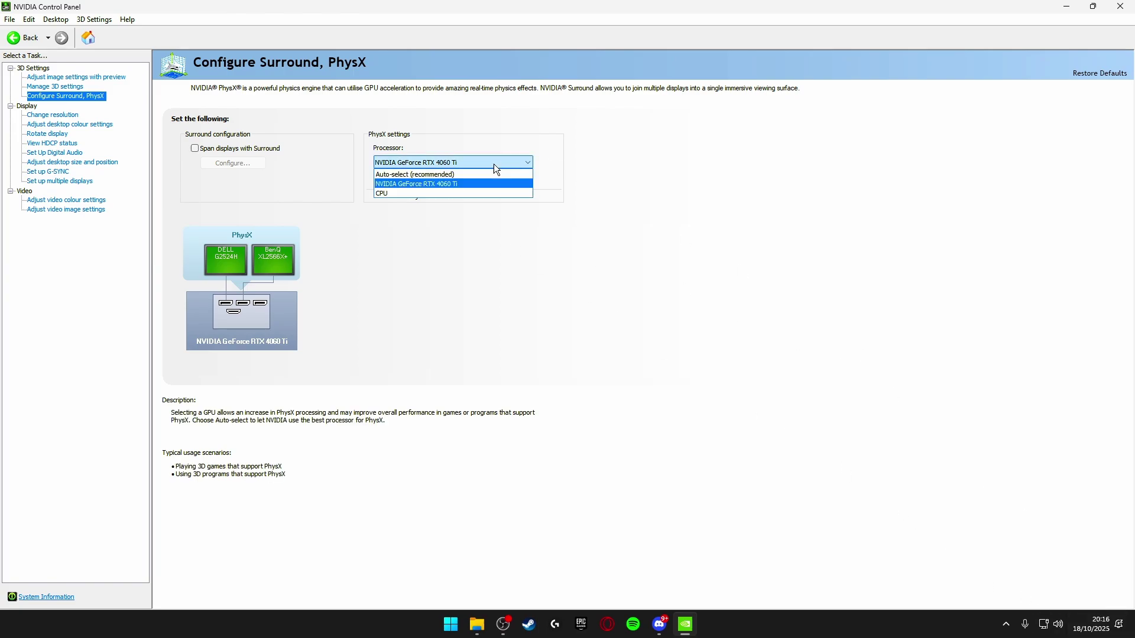
click(437, 157)
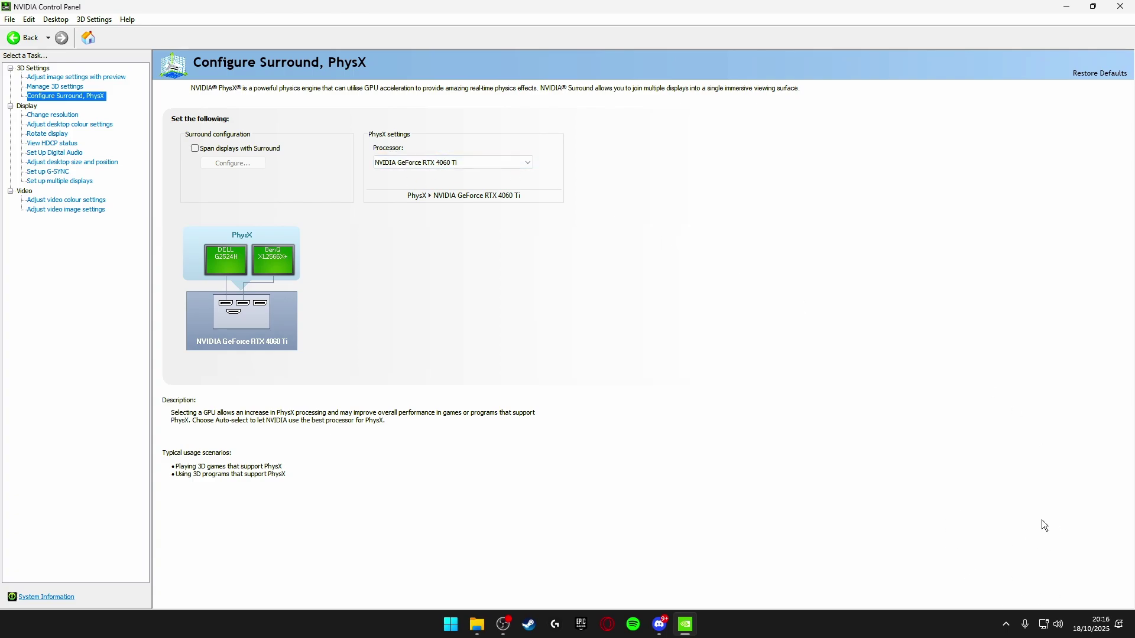
click(84, 165)
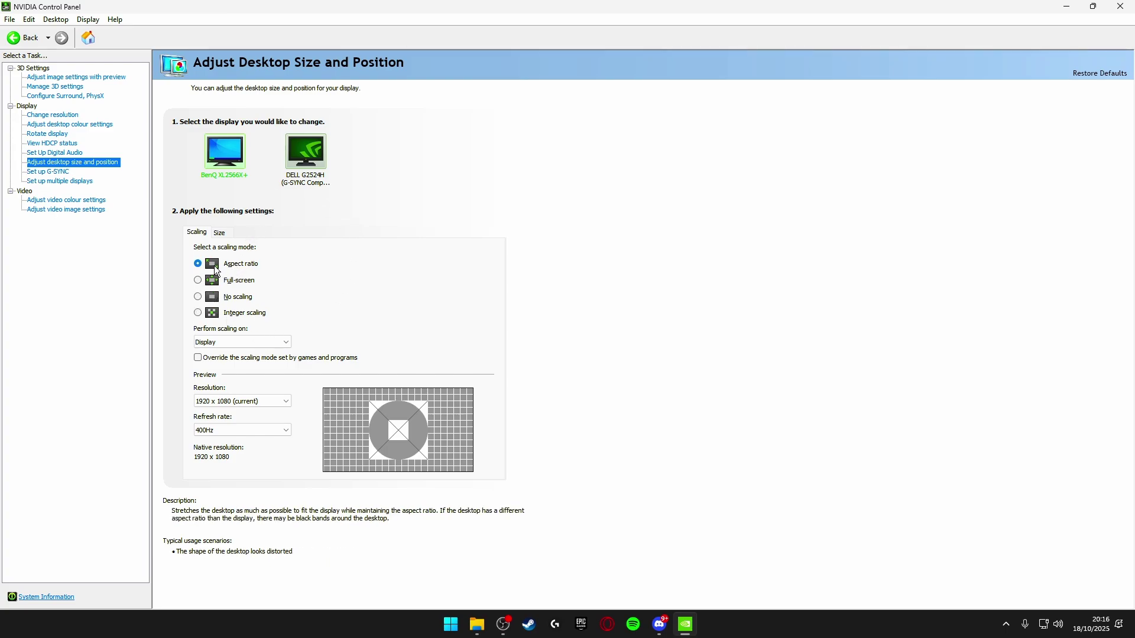
Keep Aspect ratio scaling performed on the Display at a 400Hz refresh rate.
click(219, 342)
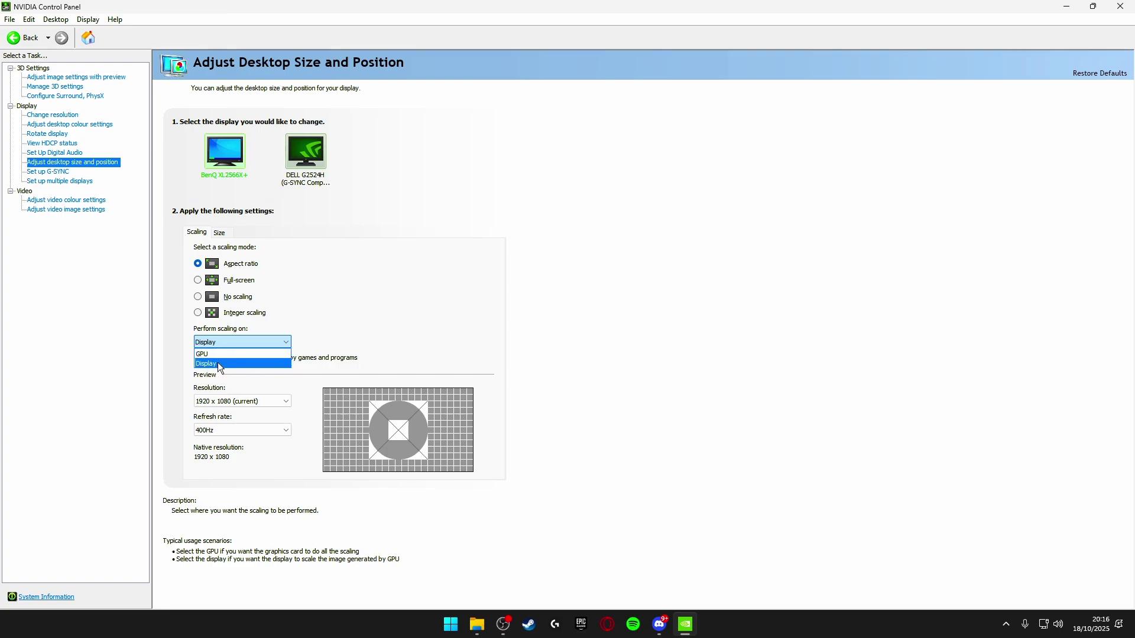
click(218, 363)
click(225, 429)
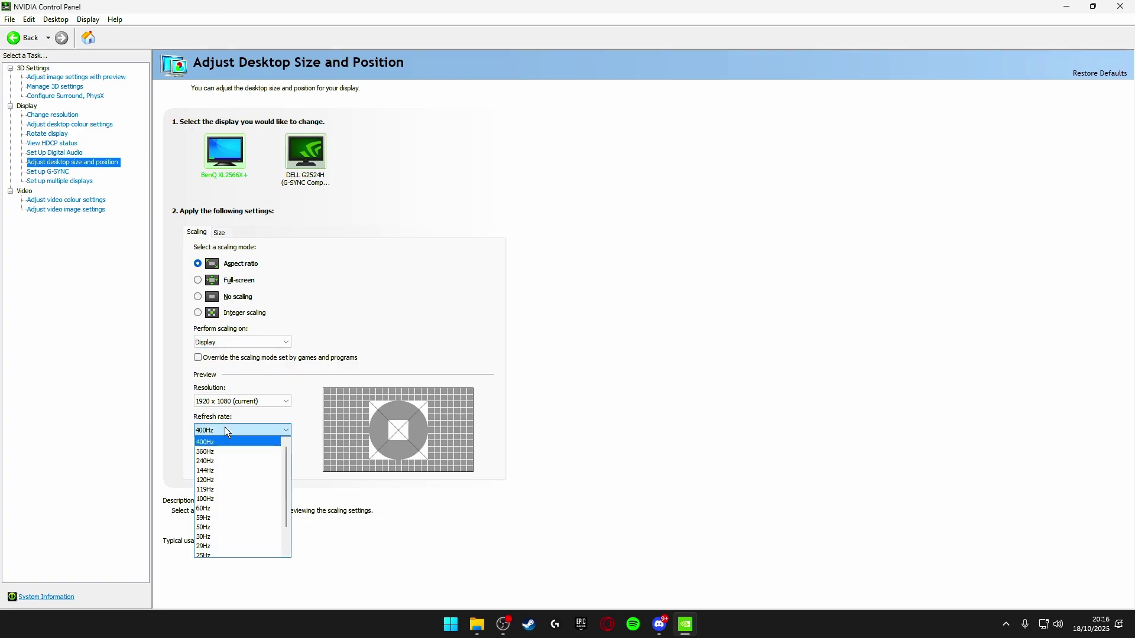
click(225, 444)
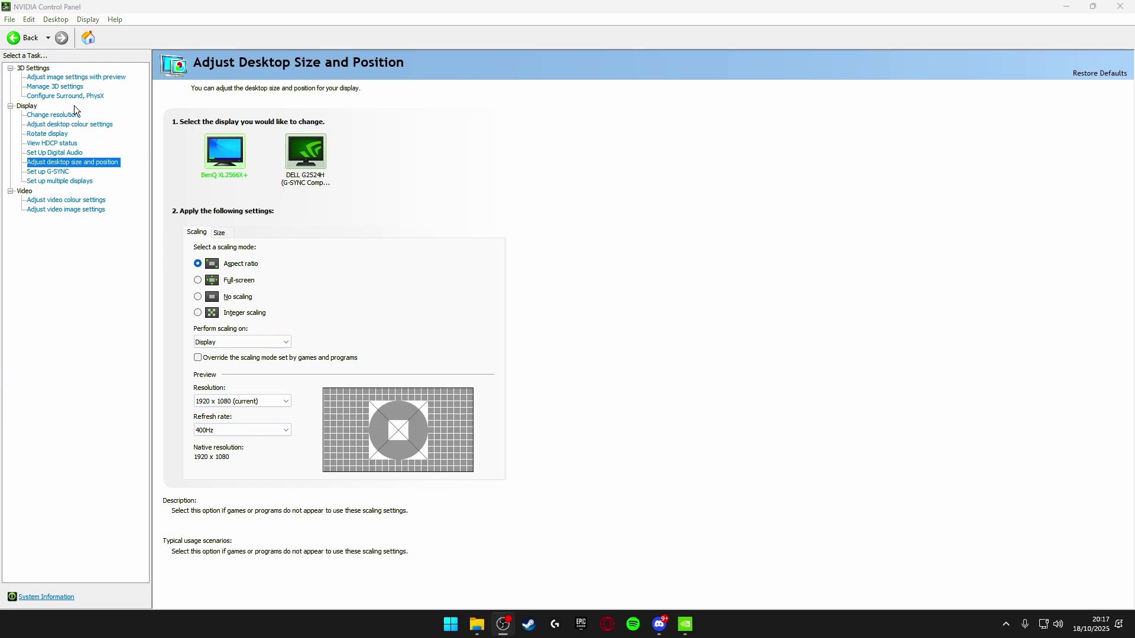
In Program Settings, add a program by browsing to C:\Windows\explorer.exe.
click(62, 87)
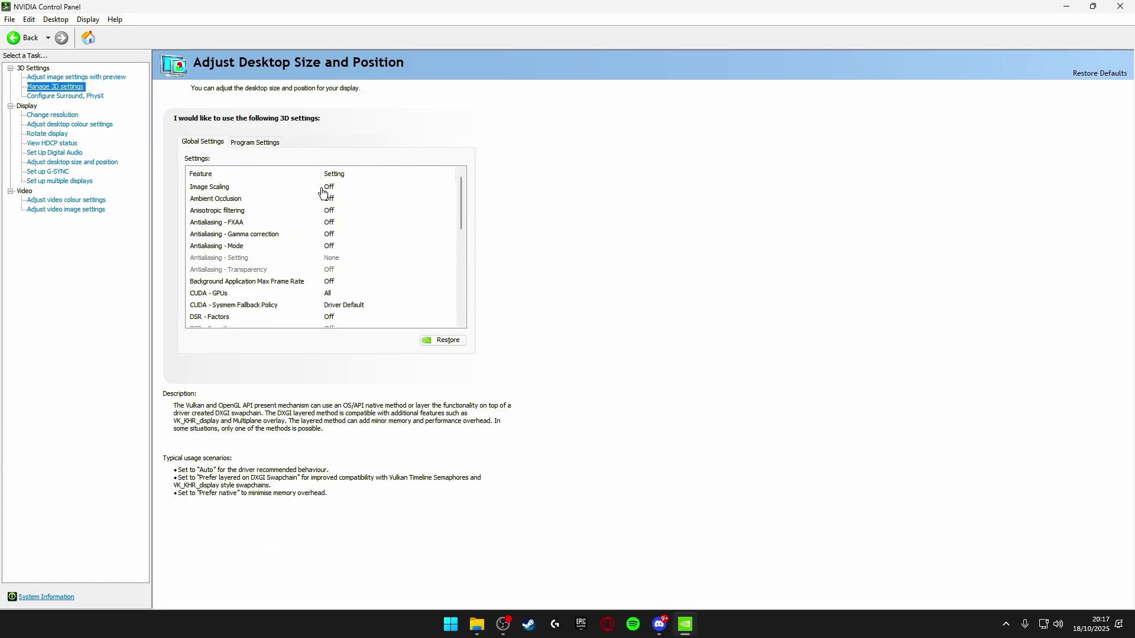
click(256, 146)
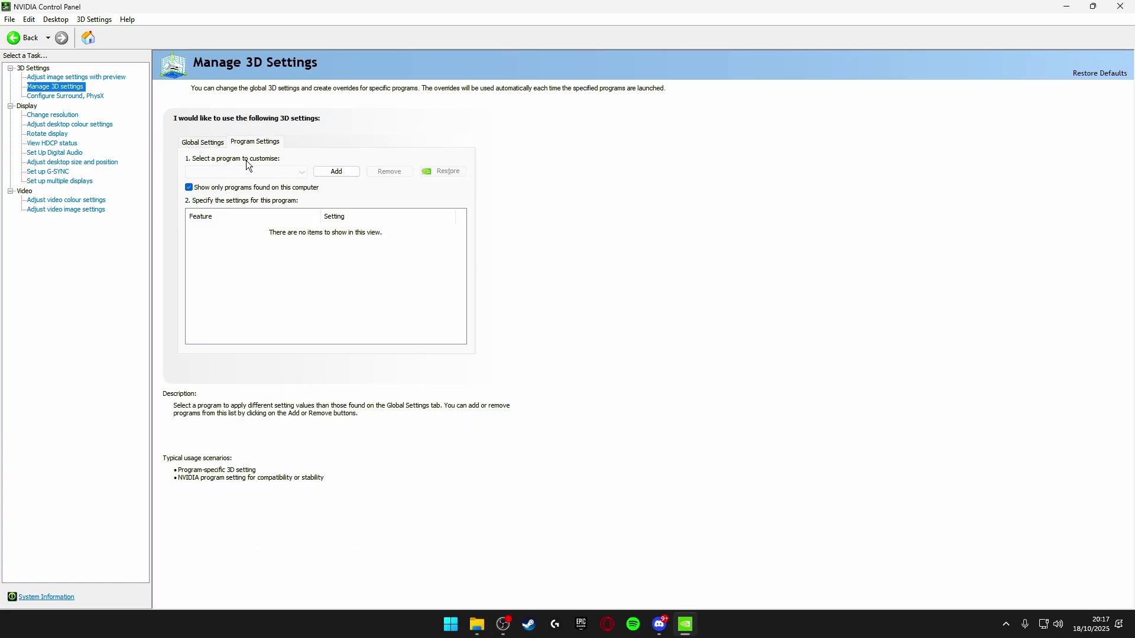
click(336, 172)
click(677, 414)
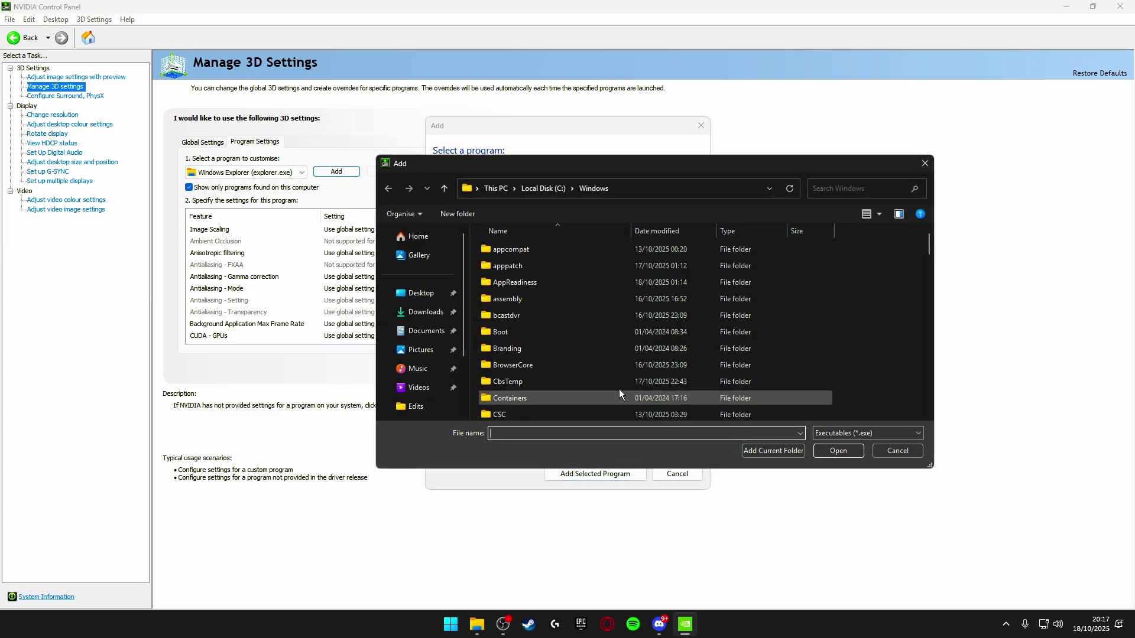
scroll(414, 340, down, 2)
click(419, 365)
double_click(531, 268)
double_click(526, 348)
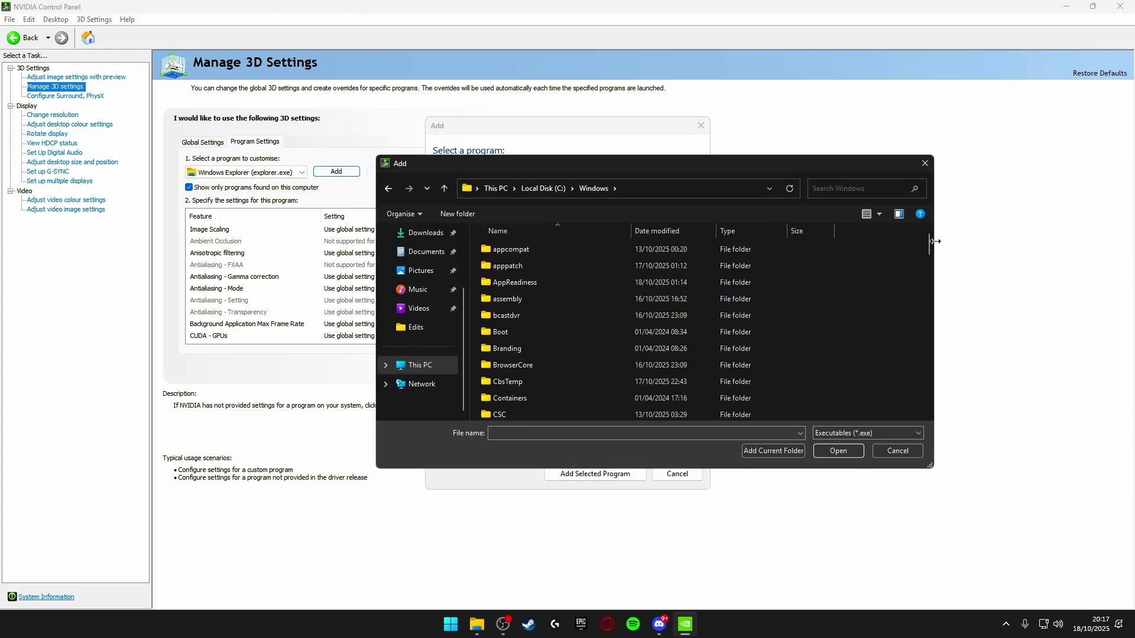
drag(930, 244, 944, 413)
click(513, 318)
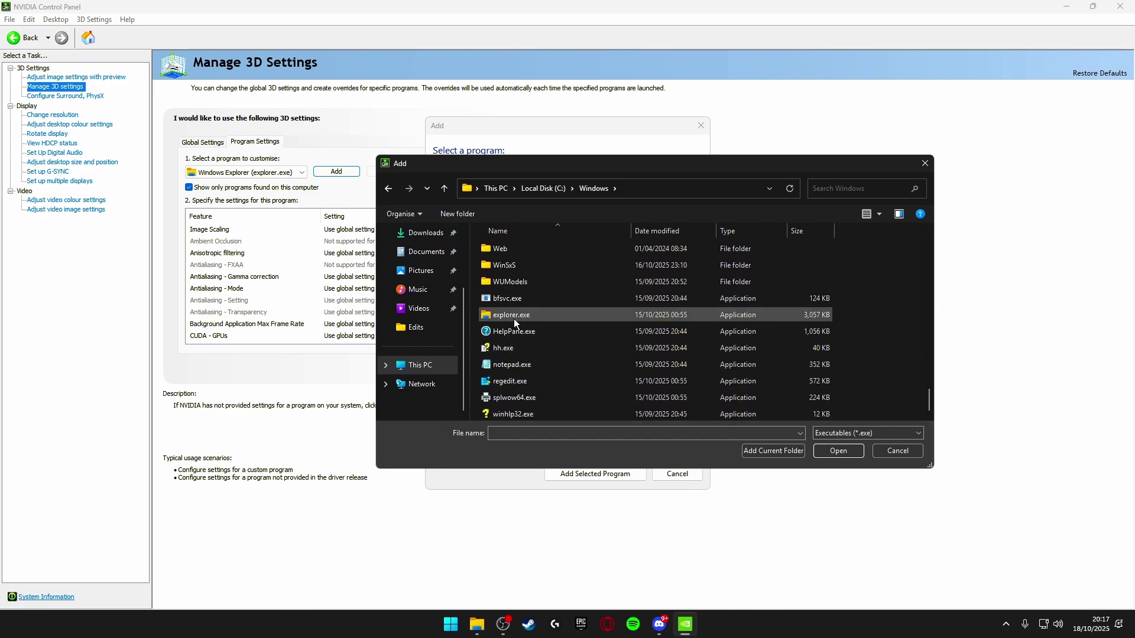
click(925, 163)
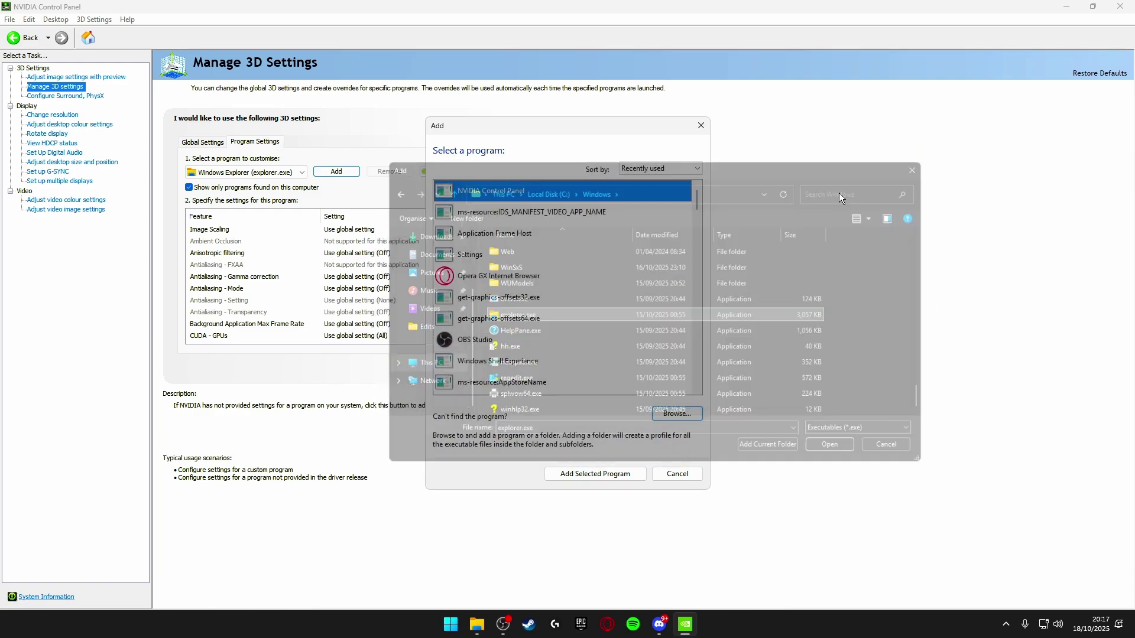
Add Windows Explorer and set its Power management mode to Prefer maximum performance, applied.
click(660, 472)
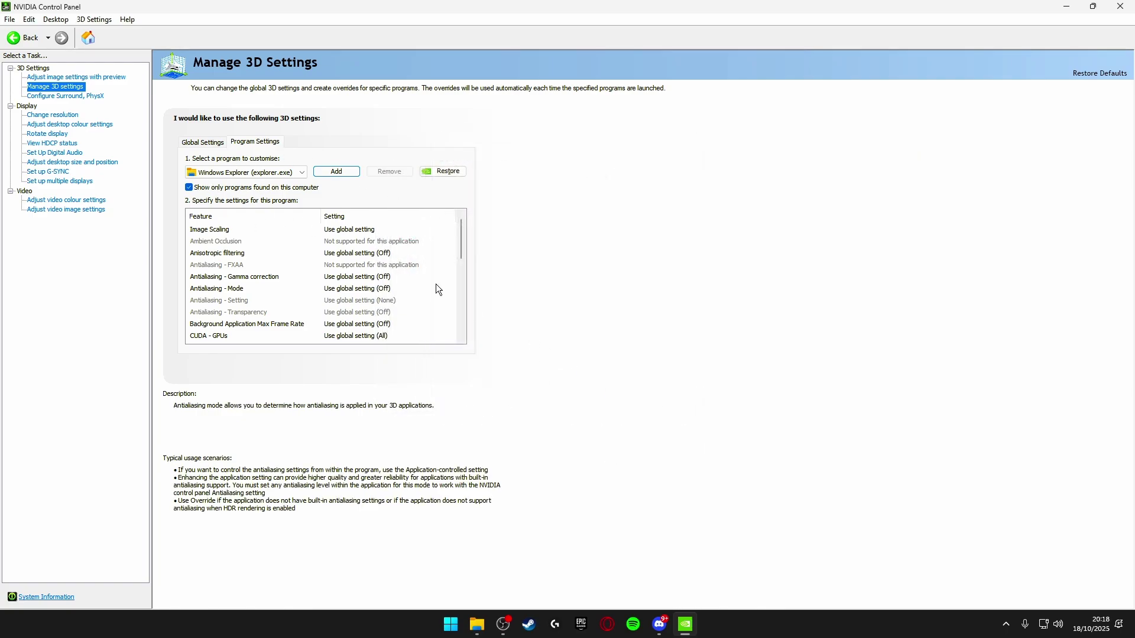
drag(462, 233, 467, 300)
click(351, 231)
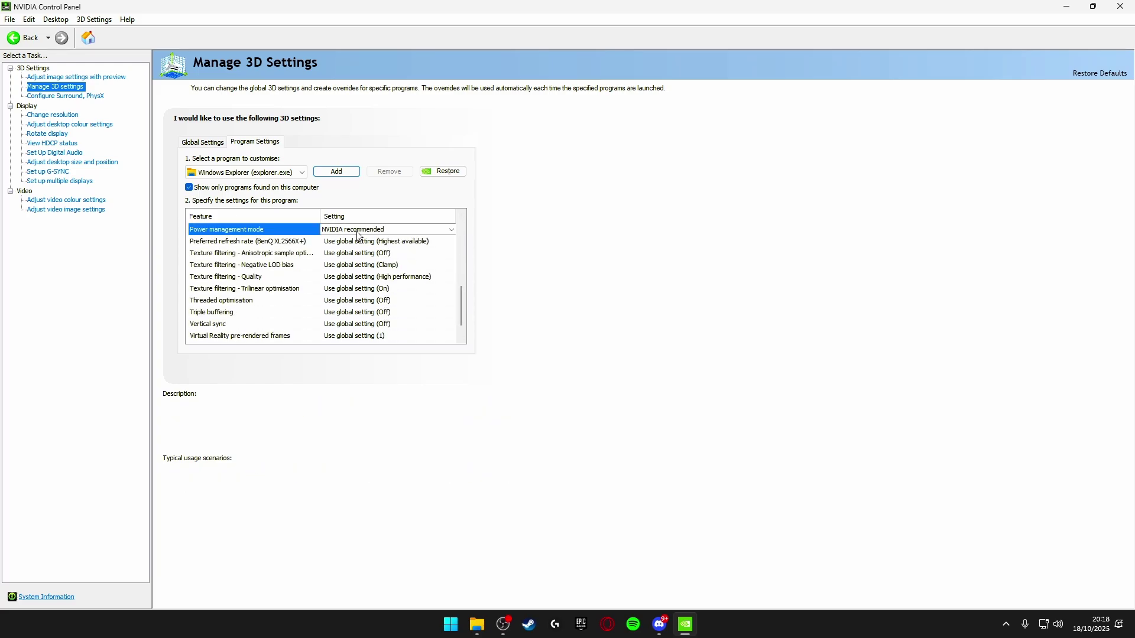
click(351, 230)
click(337, 251)
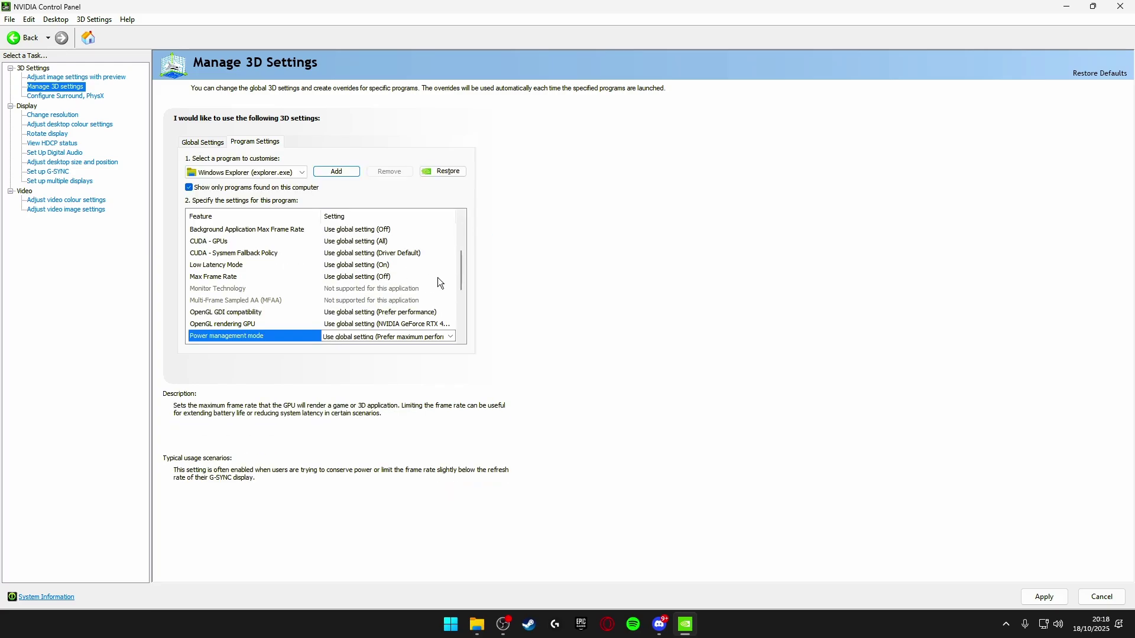
click(1044, 598)
Inspect Windows Explorer's Monitor Technology setting.
click(408, 292)
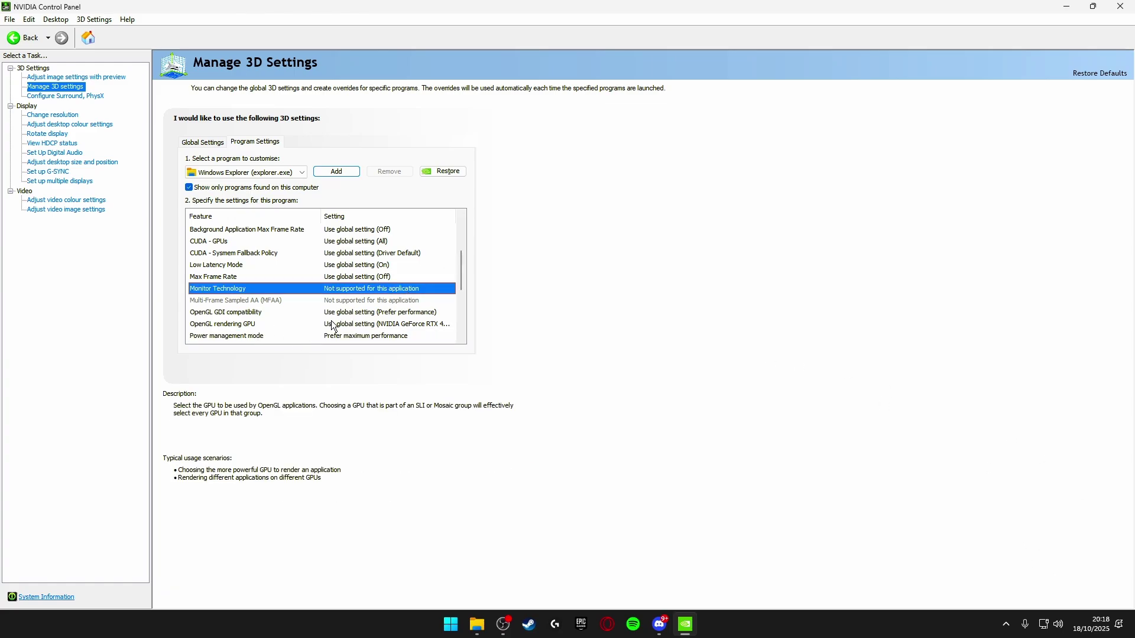
mouse_move(343, 305)
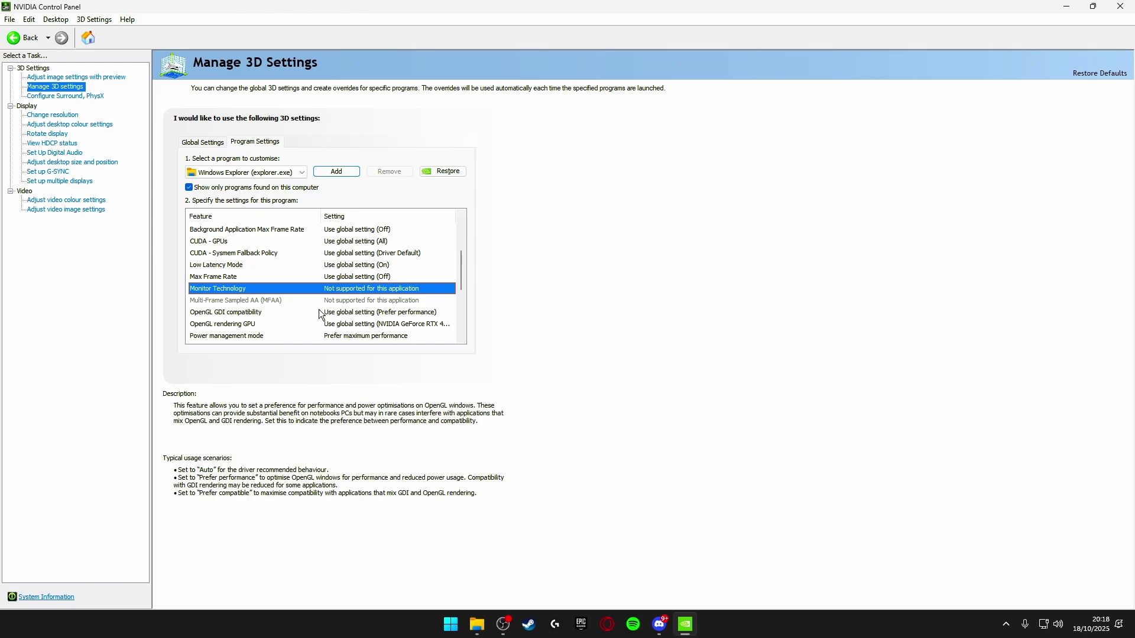
mouse_move(316, 269)
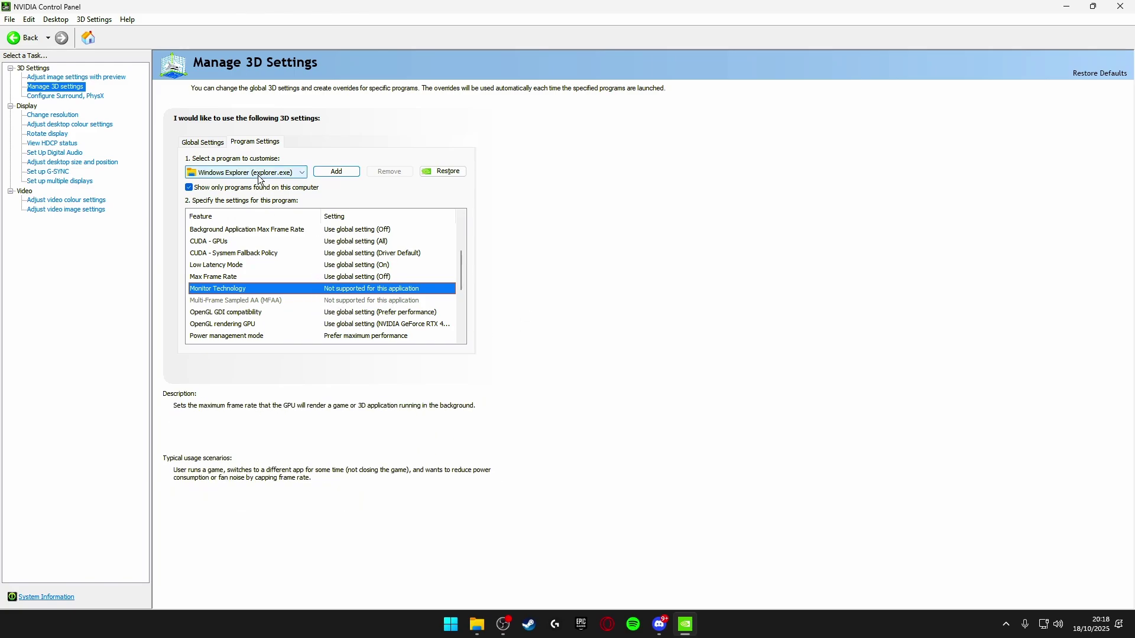
scroll(322, 278, up, 2)
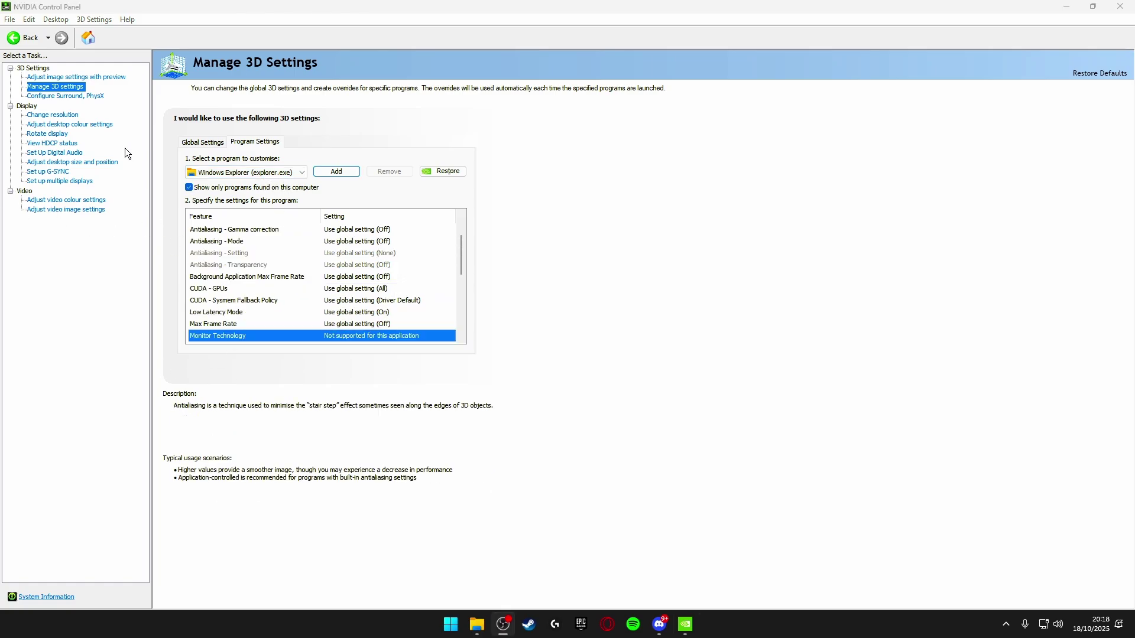
Open Adjust desktop colour settings, showing digital vibrance at 75%.
click(71, 126)
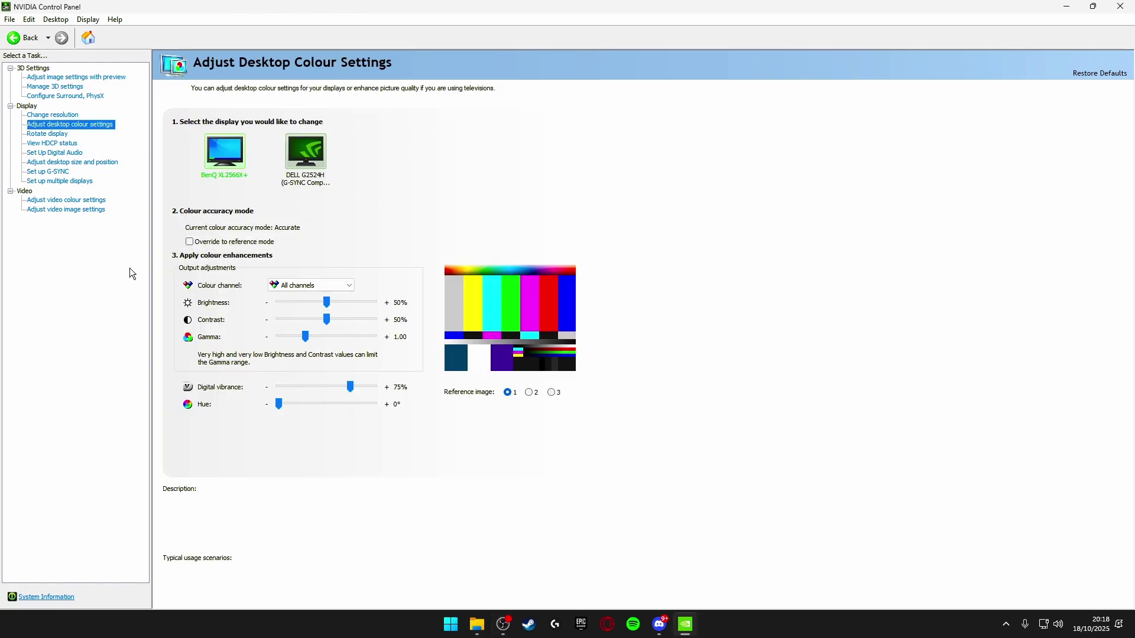